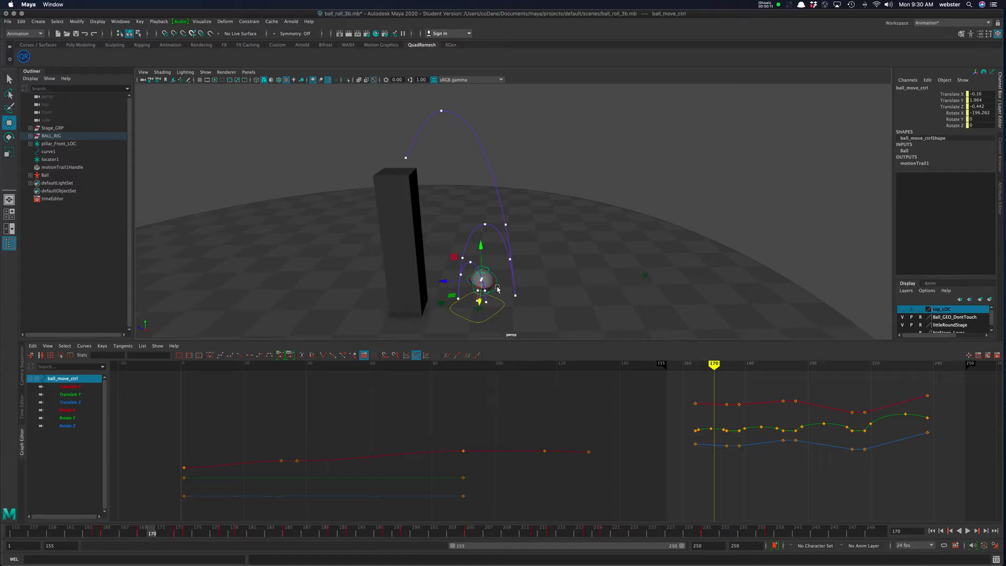
Deselect the ball control, orbit around the motion trail, and play the bounce animation from the start of the range
alt+drag(532, 199, 542, 194)
click(661, 220)
alt+drag(678, 303, 664, 317)
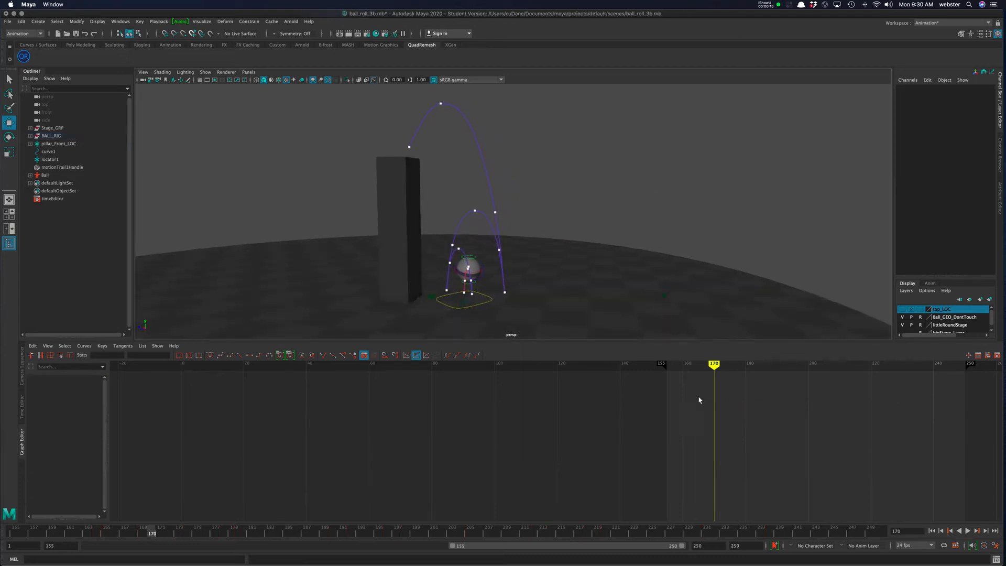
click(932, 531)
click(968, 531)
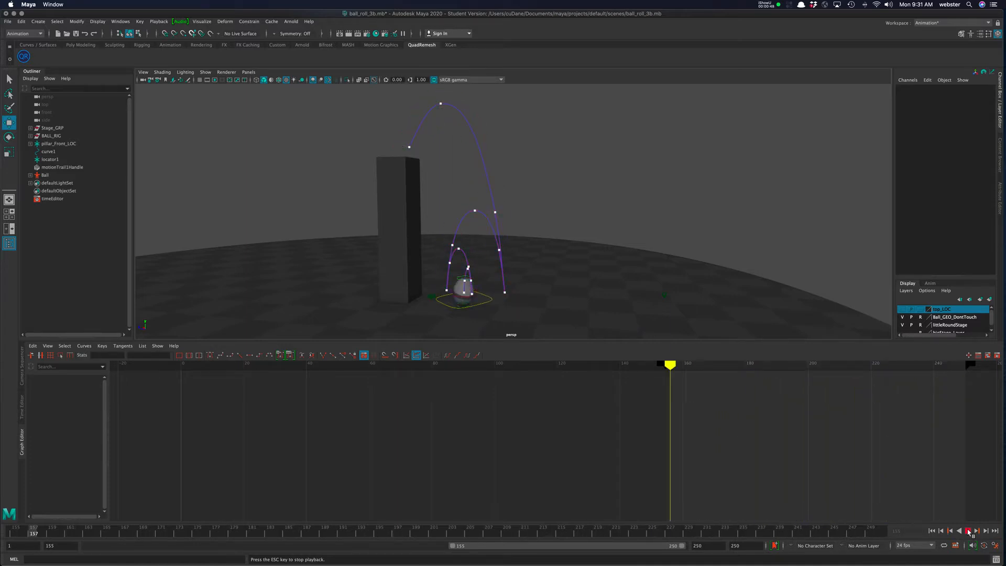
click(968, 532)
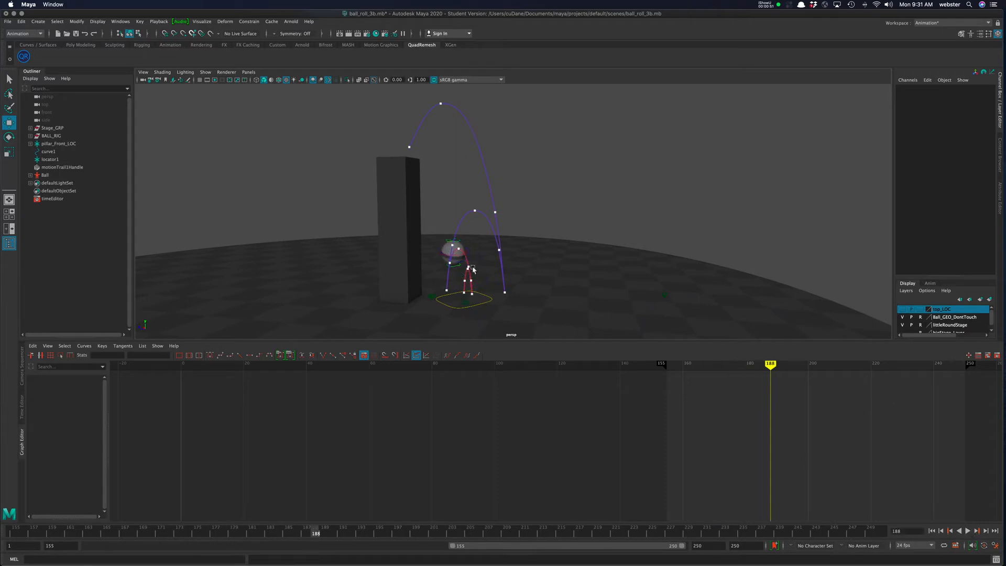
Select ball_rotate_ctrl on the ball and check the axis orientation in the Rotate Tool settings
click(443, 267)
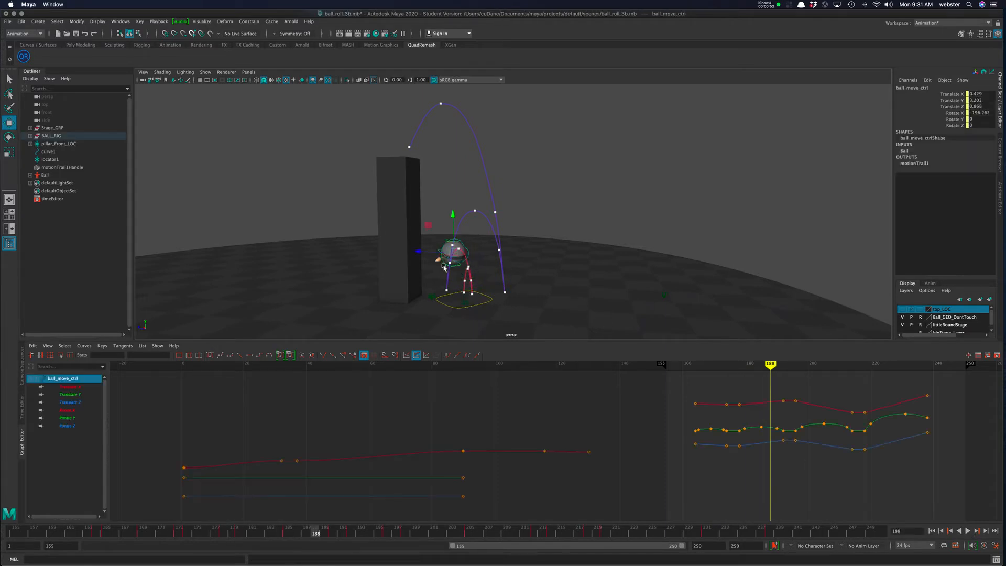
click(487, 253)
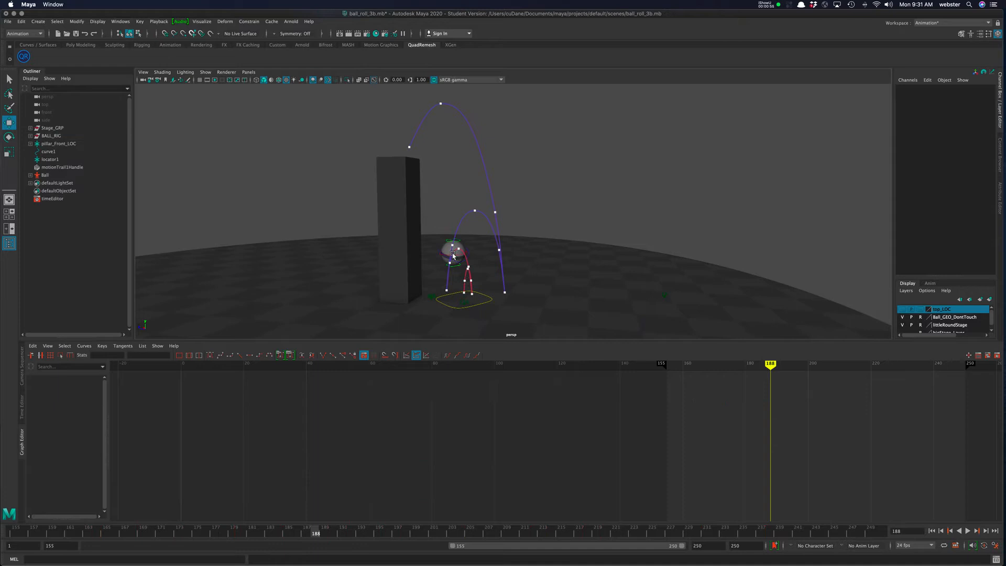
click(460, 258)
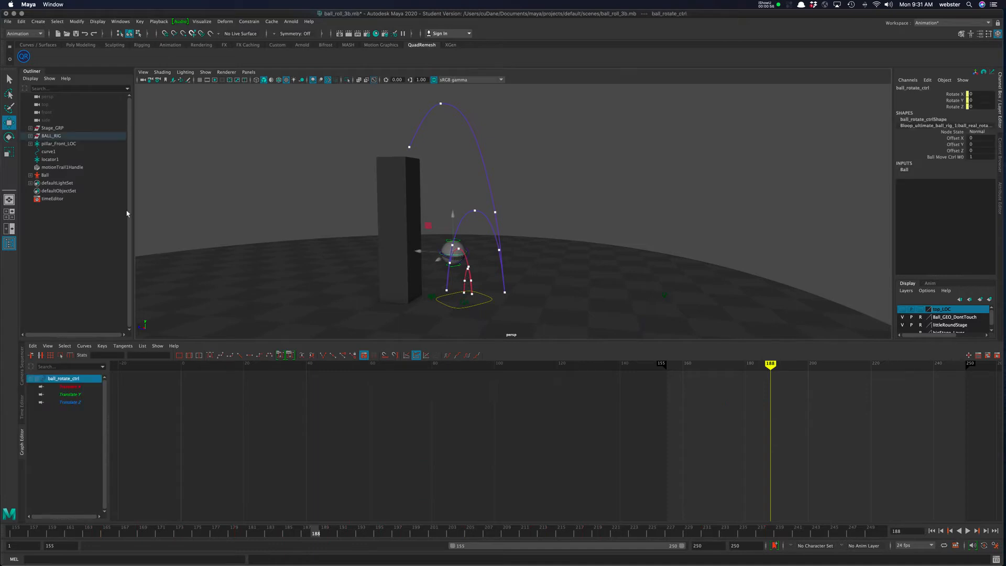
double_click(9, 138)
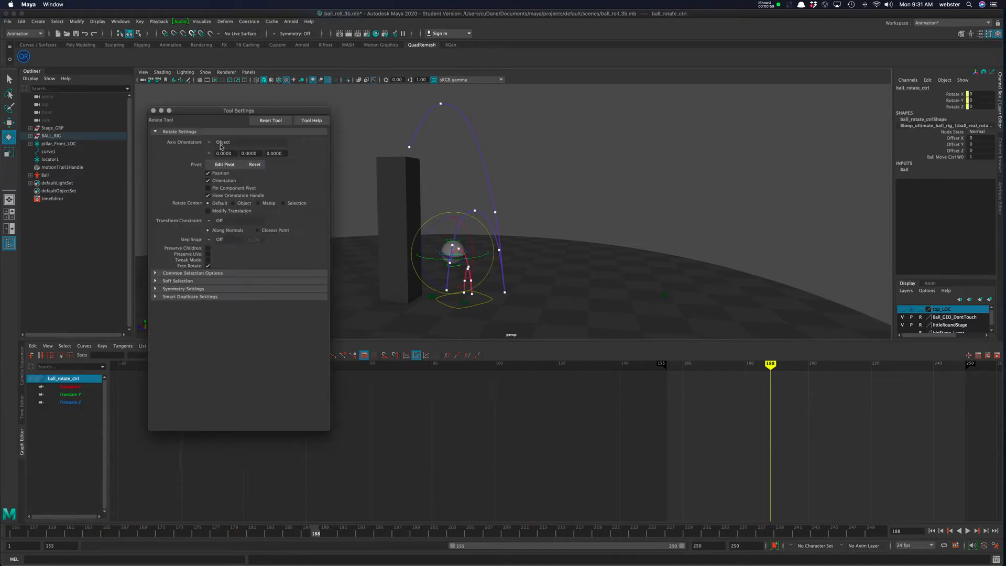
click(153, 110)
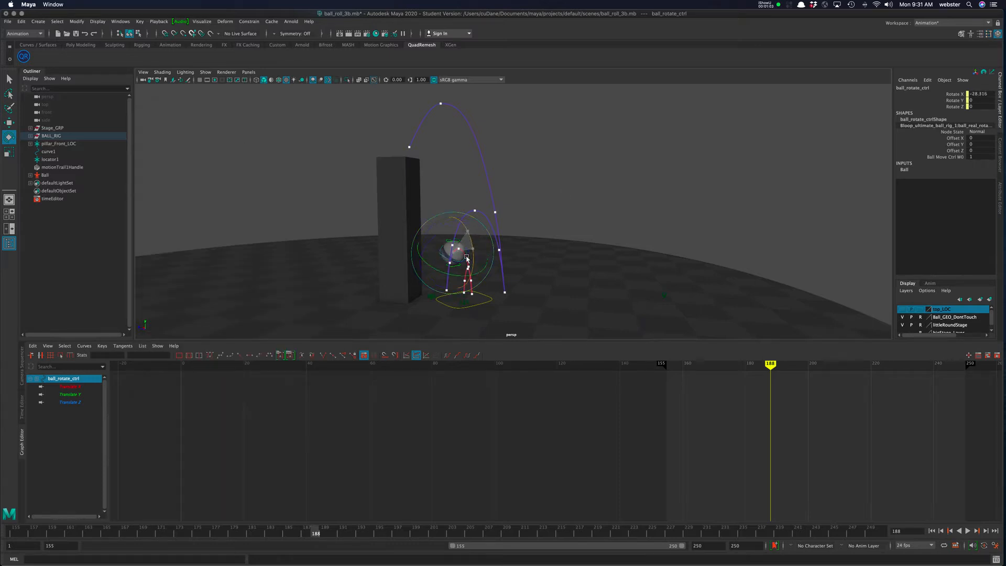
Try rotating ball_rotate_ctrl about its X and Z axes at frame 188, undoing each trial rotation
drag(463, 218, 472, 267)
alt+right_drag(472, 267, 579, 278)
alt+middle_drag(580, 279, 607, 191)
alt+drag(606, 191, 543, 249)
key(z)
key(z)
alt+drag(529, 262, 369, 223)
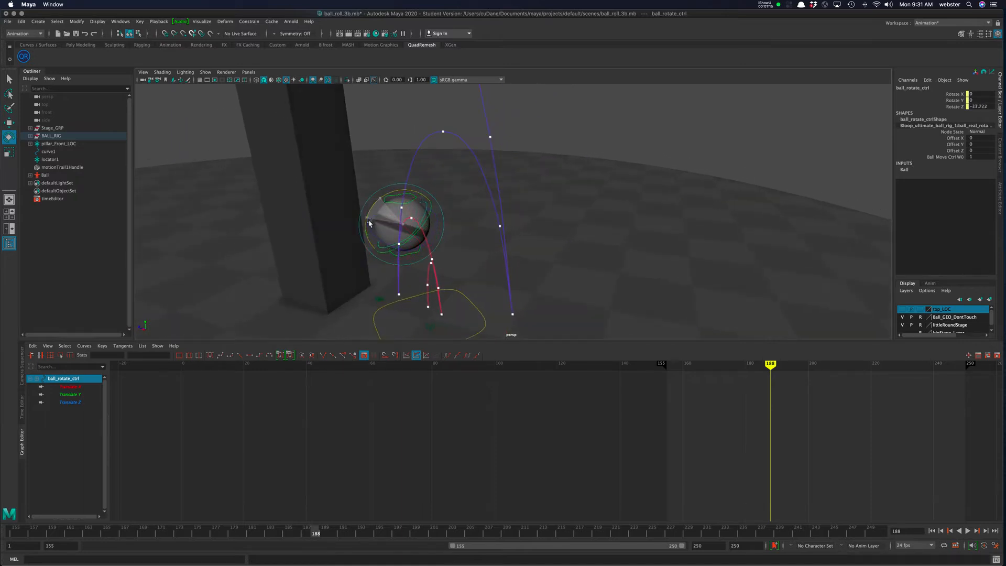
key(z)
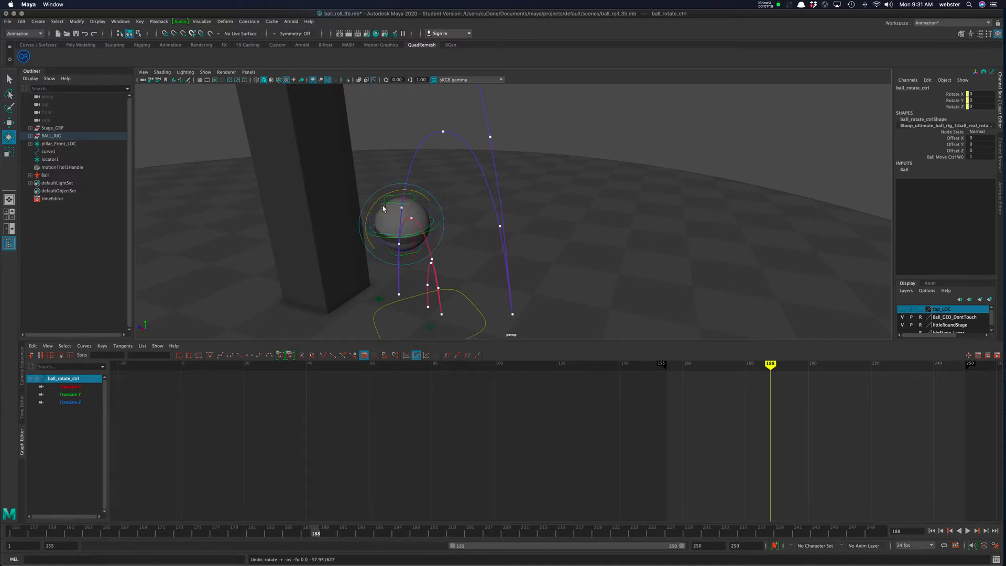
alt+drag(400, 217, 423, 229)
key(ctrl+z)
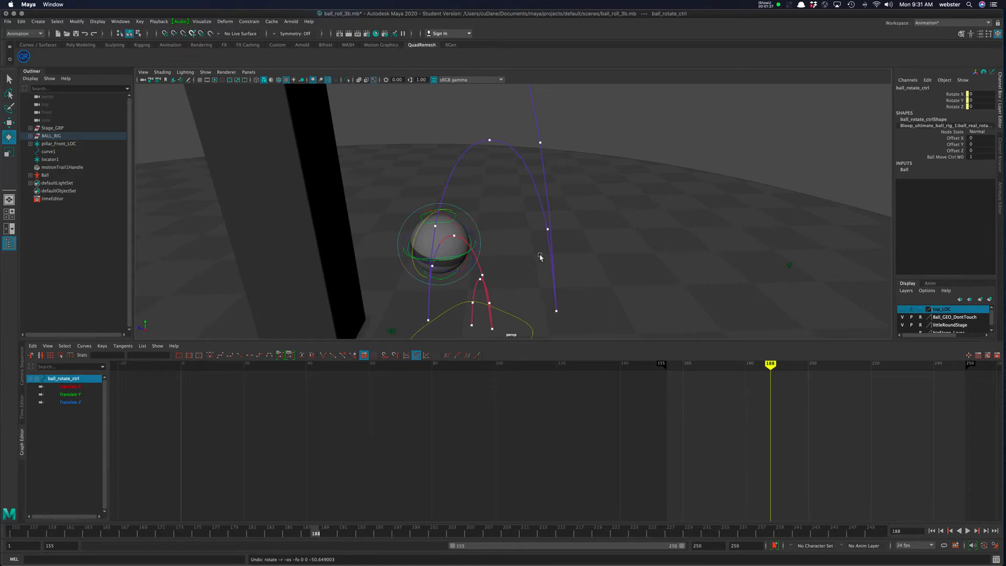
Try rotating ball_move_ctrl at frame 188 to a Rotate X of about -213, and undo the rotation
key(q)
click(489, 262)
click(481, 276)
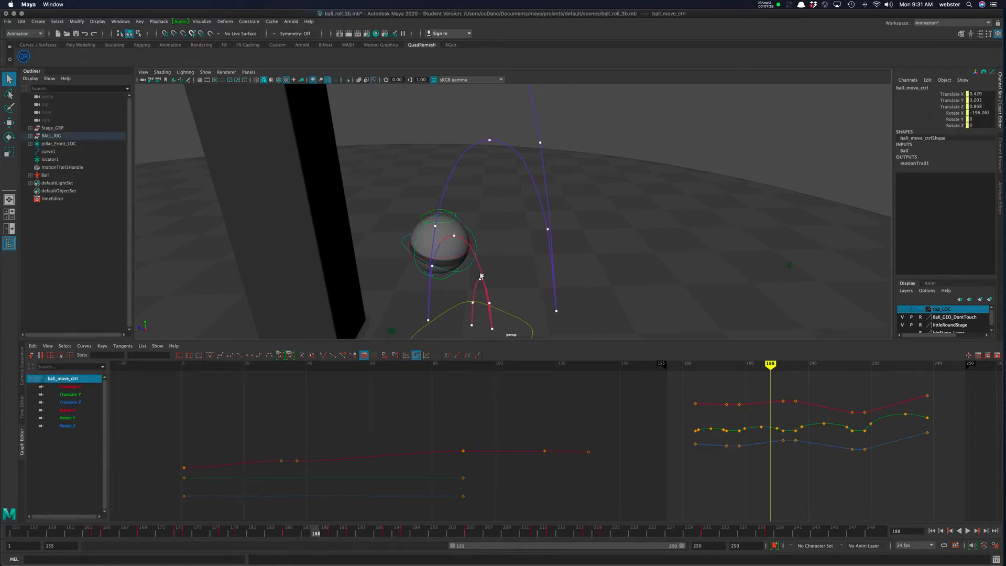
alt+drag(495, 234, 504, 235)
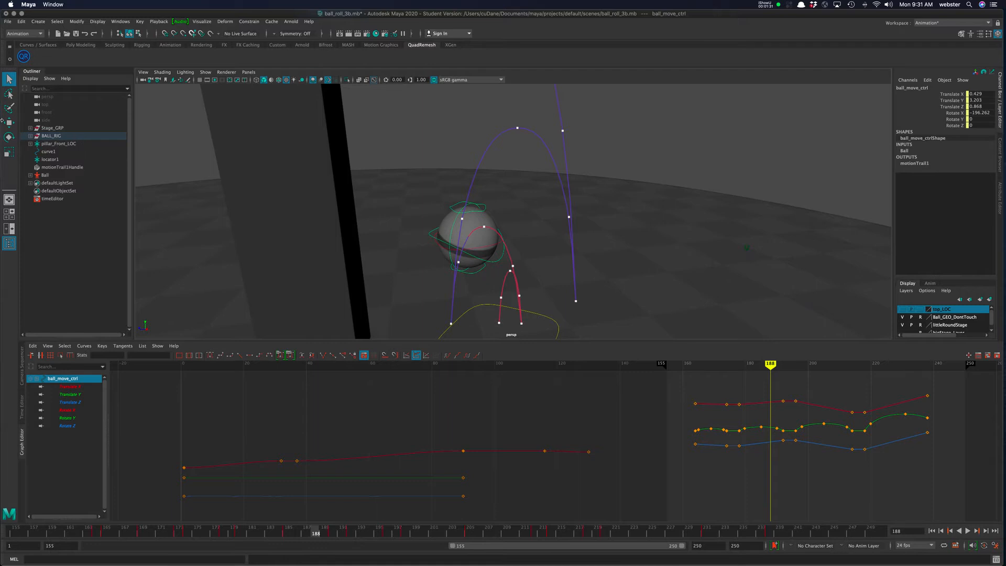
mouse_move(492, 219)
mouse_down()
mouse_move(477, 204)
mouse_move(490, 228)
mouse_up()
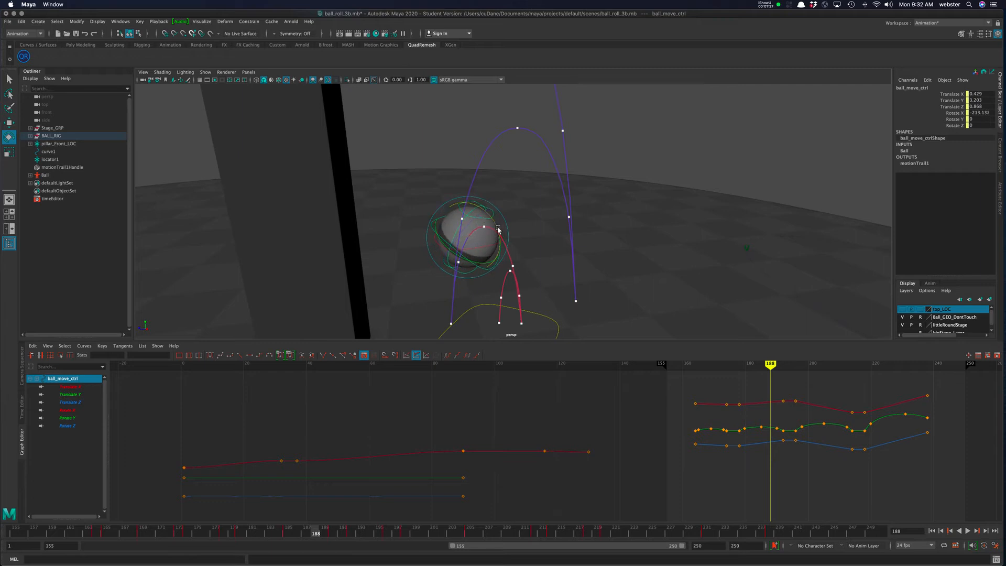
key(super+z)
alt+drag(546, 263, 548, 207)
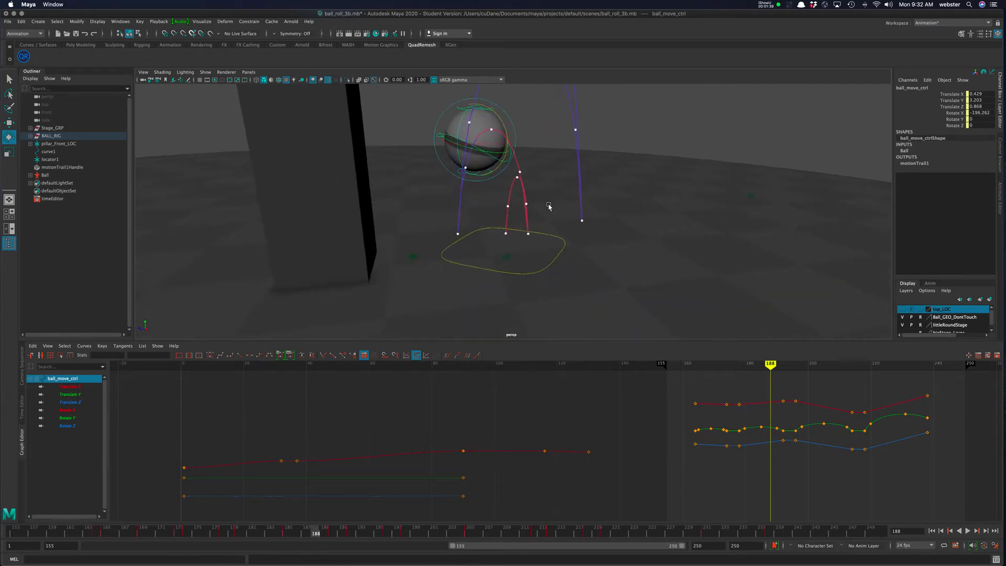
Try rotating ball_move_ctrl at frame 179 to a Rotate X of about -257, and undo the rotation
drag(771, 366, 738, 367)
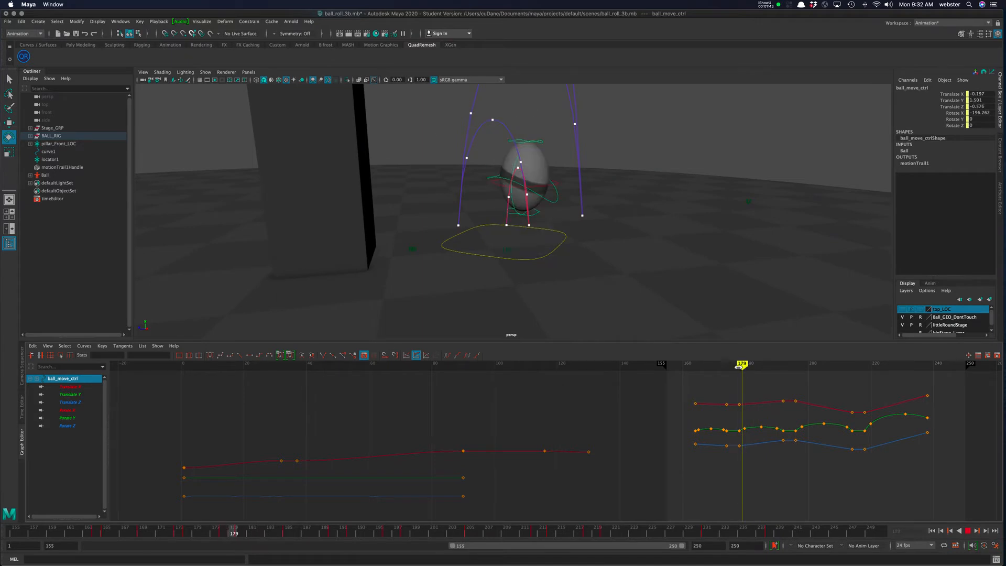
drag(550, 162, 558, 195)
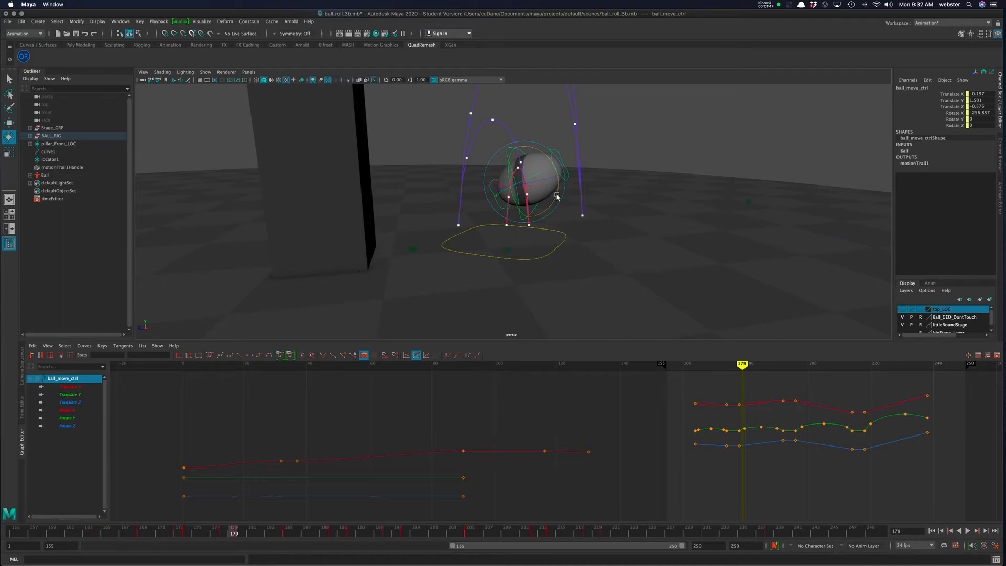
key(ctrl+z)
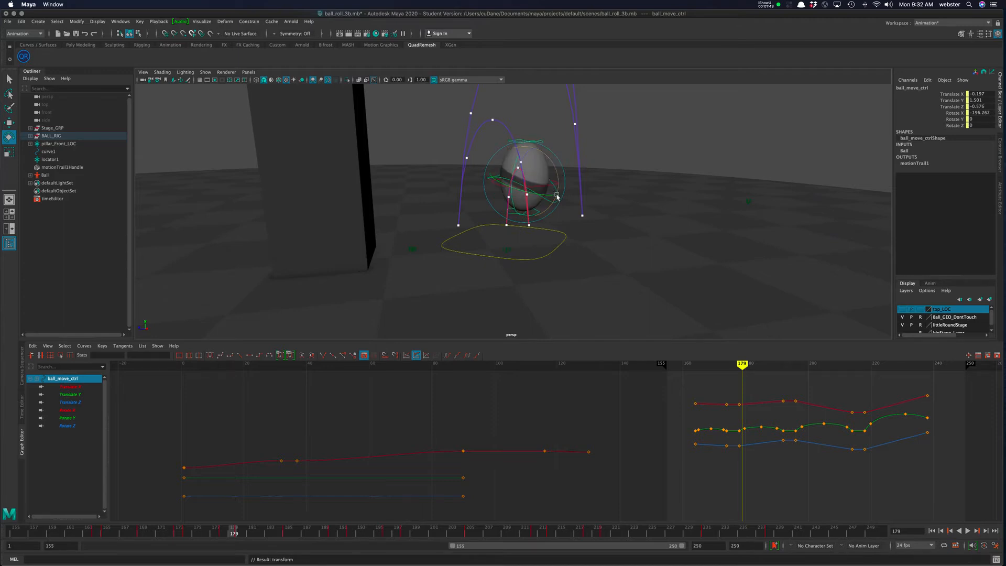
Compare the ball's squashed pose at frame 164 with its stretched pose at frame 179 from close up
mouse_move(742, 366)
mouse_down()
mouse_move(565, 367)
mouse_move(727, 366)
mouse_move(687, 369)
mouse_move(696, 370)
mouse_up()
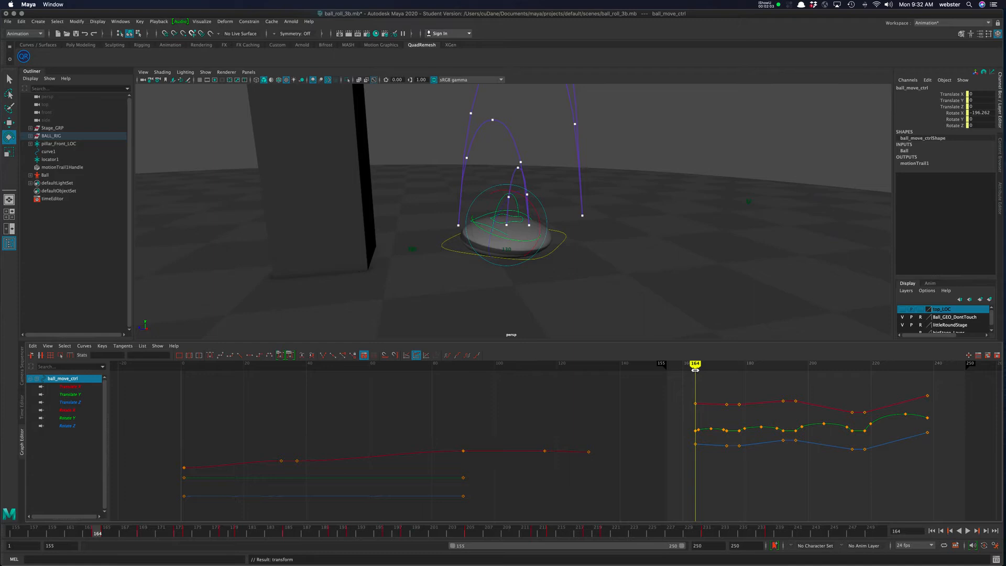
alt+right_drag(488, 273, 557, 276)
alt+drag(557, 276, 607, 276)
alt+right_drag(529, 278, 578, 282)
alt+middle_drag(578, 282, 569, 285)
alt+drag(569, 285, 522, 278)
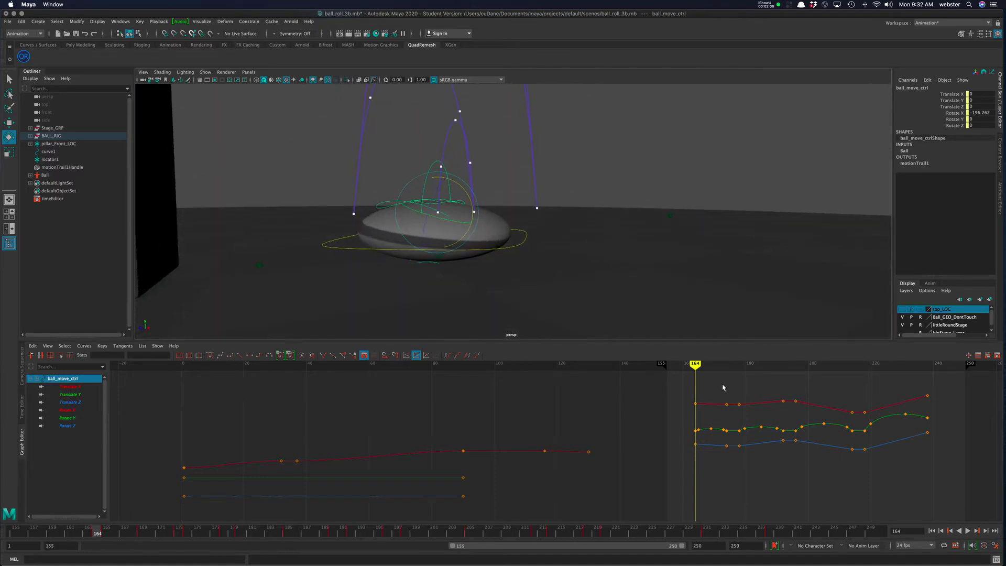
mouse_move(695, 367)
mouse_down()
mouse_move(734, 371)
mouse_move(674, 370)
mouse_move(741, 368)
mouse_up()
alt+right_drag(629, 242, 574, 239)
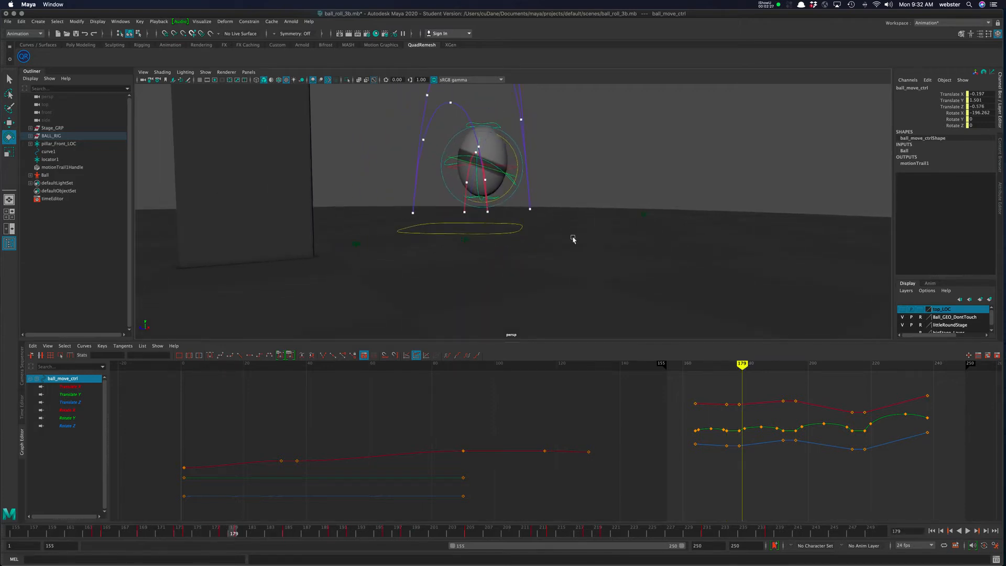
key(alt+v)
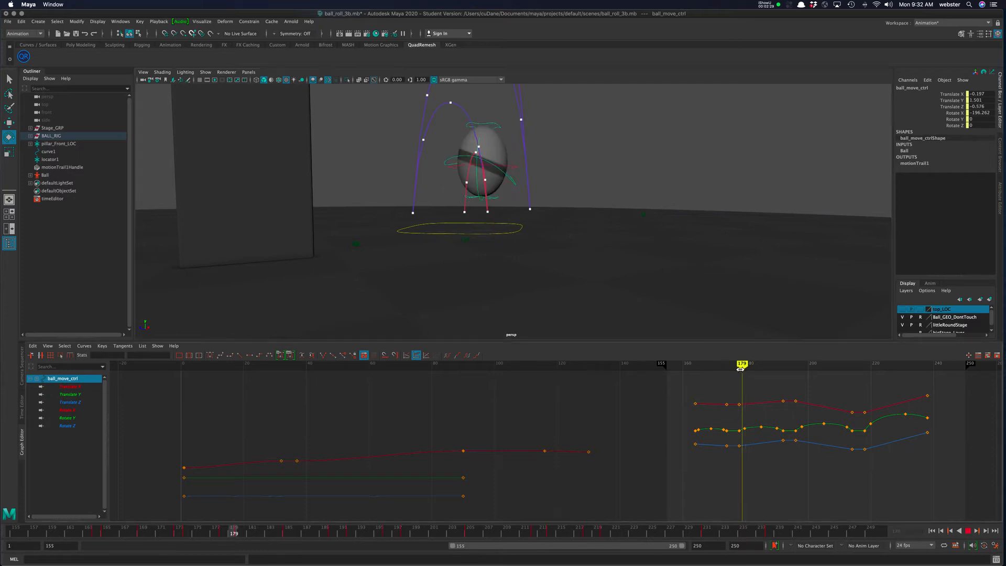
Select ball_move_ctrl at frame 178 and key its Rotate X, Y and Z channels
drag(741, 369, 739, 369)
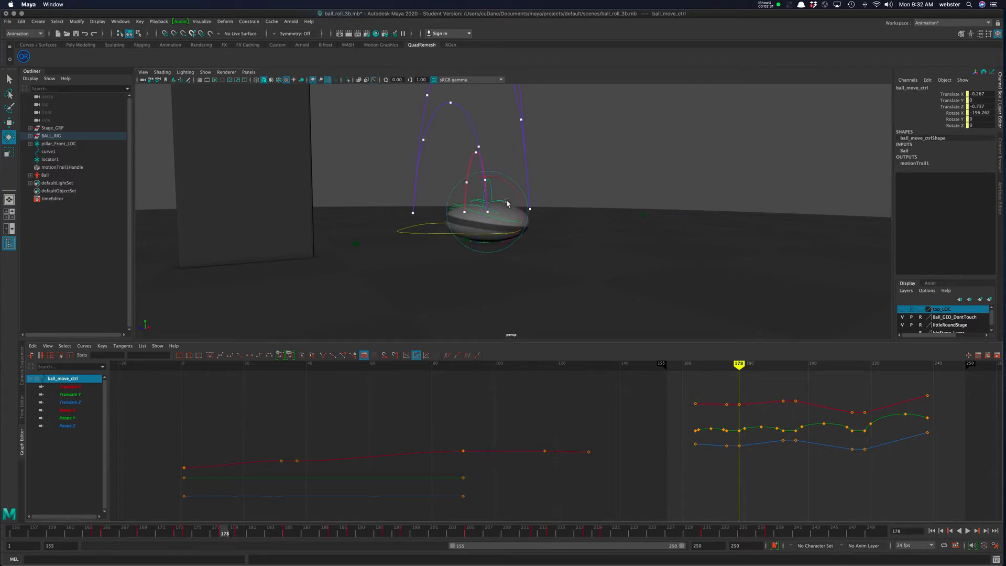
click(579, 161)
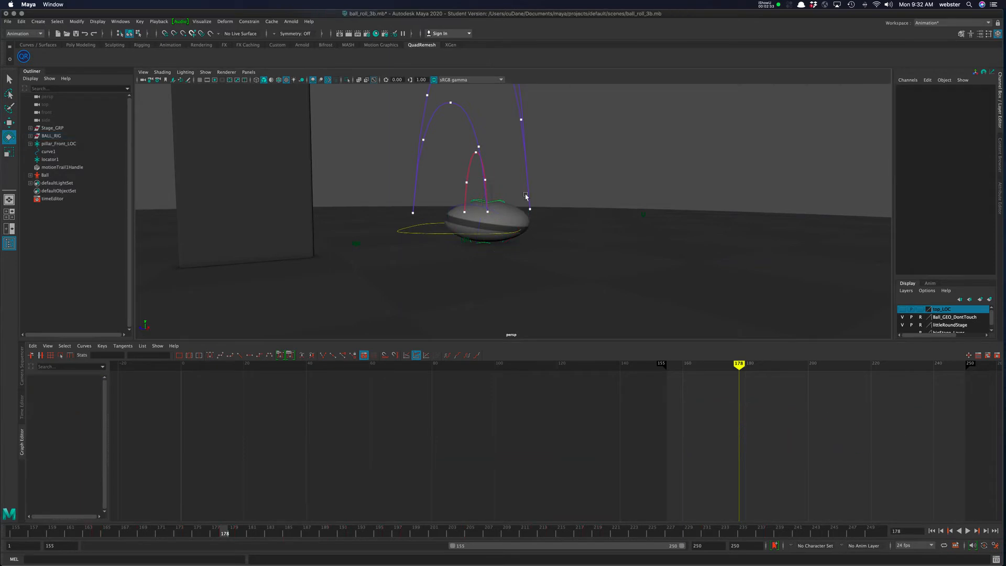
click(516, 212)
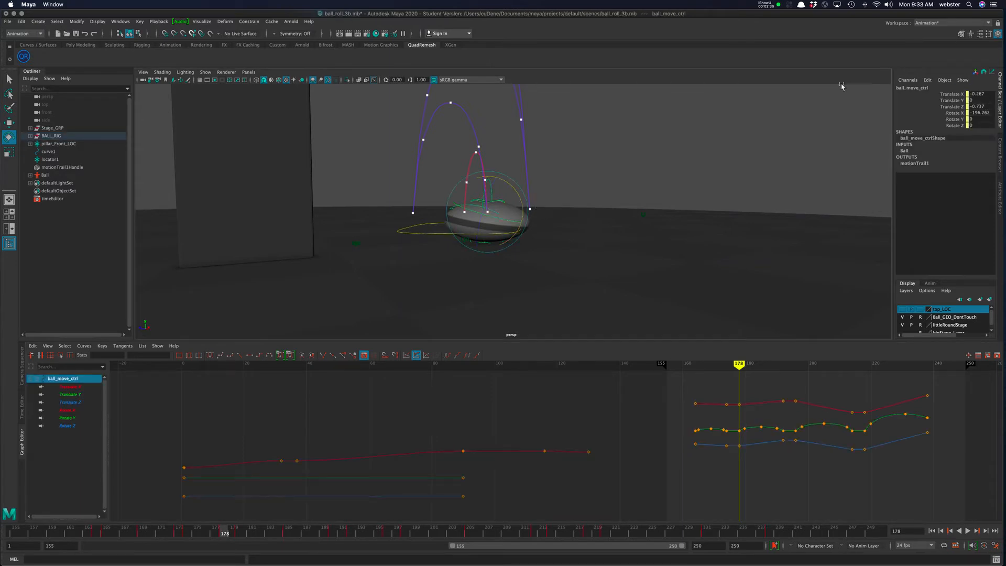
drag(954, 115, 954, 126)
right_click(954, 128)
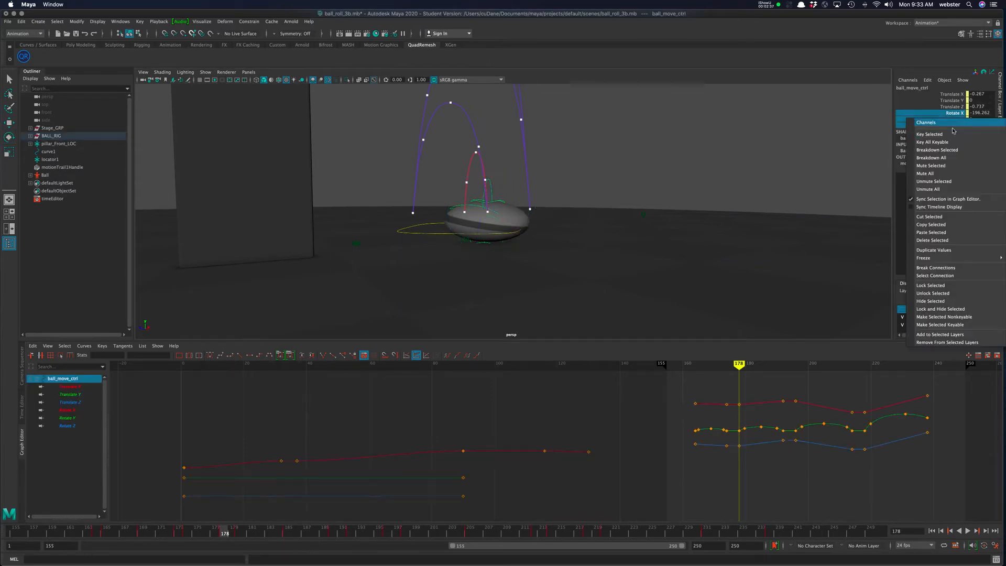
click(953, 134)
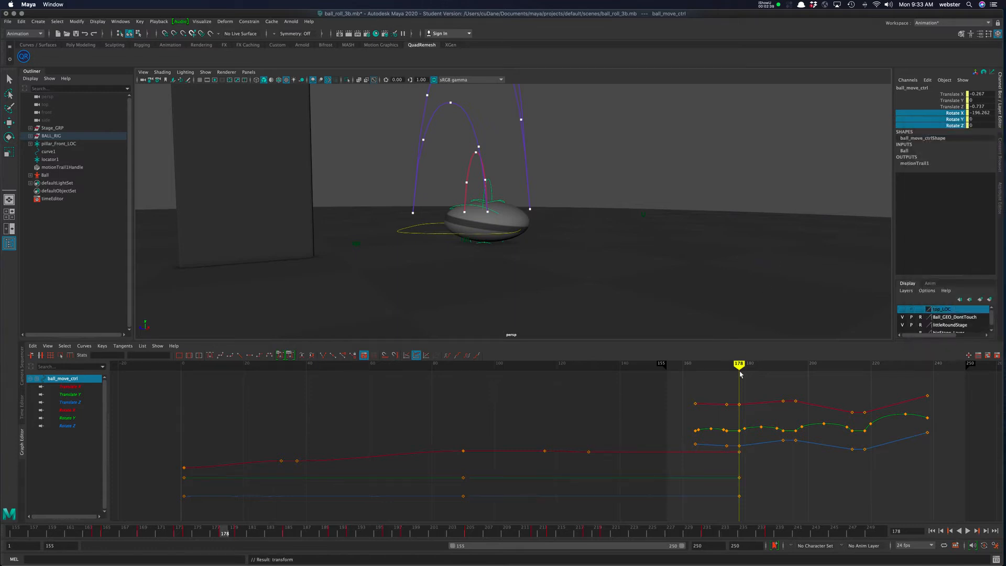
Try rotating the pillar to test the Rotate tool's rings, and undo the change
key(alt+v)
mouse_move(405, 154)
alt+mouse_down()
mouse_move(533, 222)
mouse_move(539, 215)
mouse_move(467, 261)
mouse_move(494, 259)
mouse_move(533, 219)
mouse_move(485, 229)
mouse_move(493, 207)
mouse_move(354, 222)
mouse_move(368, 225)
mouse_move(421, 127)
mouse_move(404, 136)
mouse_move(403, 154)
alt+mouse_up()
click(410, 125)
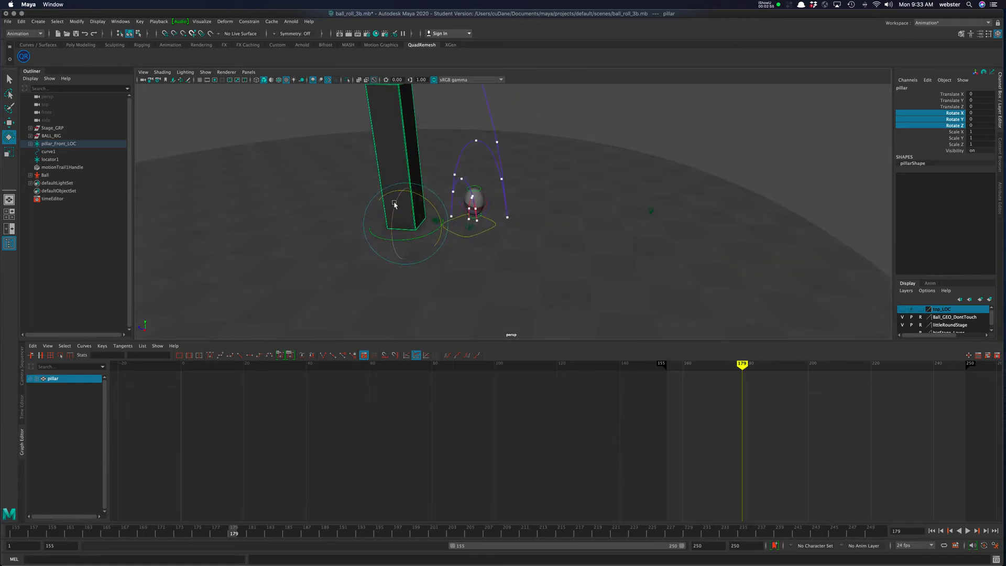
alt+drag(398, 227, 434, 218)
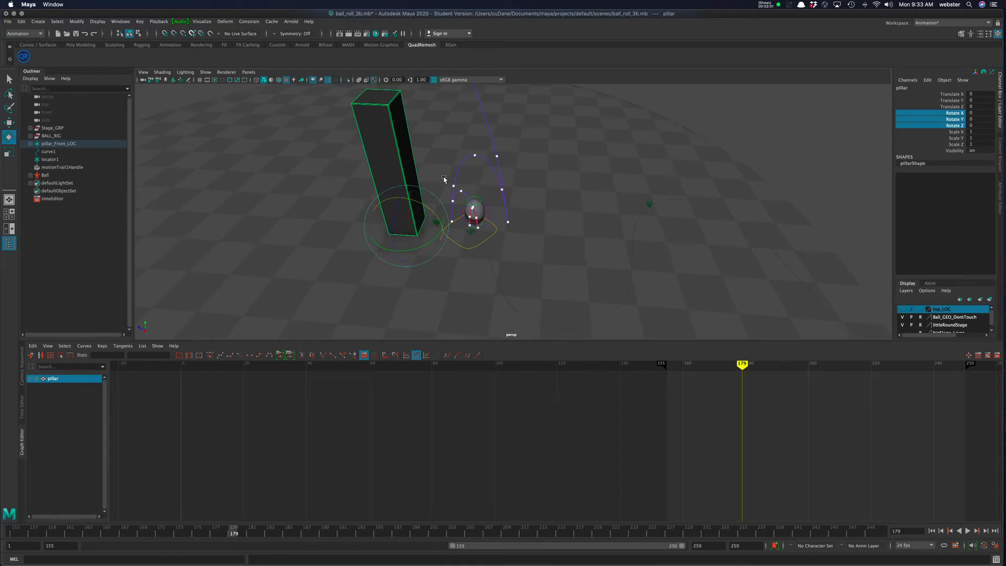
alt+drag(419, 187, 462, 187)
key(super+z)
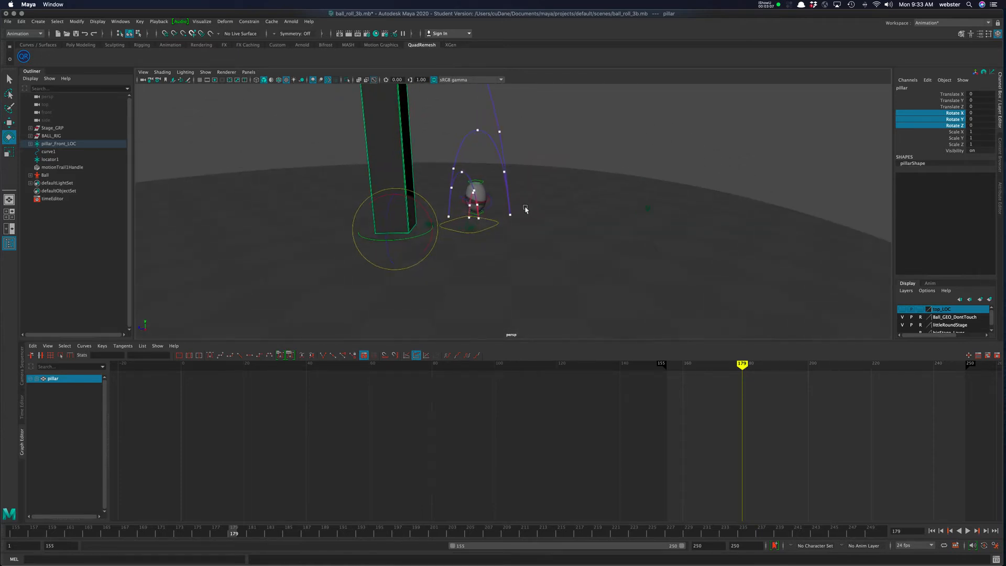
Rotate ball_move_ctrl at frame 179 to about -183, 4 and -4 in X, Y and Z, key these channels, and check against frame 178
alt+right_drag(461, 187, 593, 214)
click(462, 186)
alt+drag(464, 210, 560, 209)
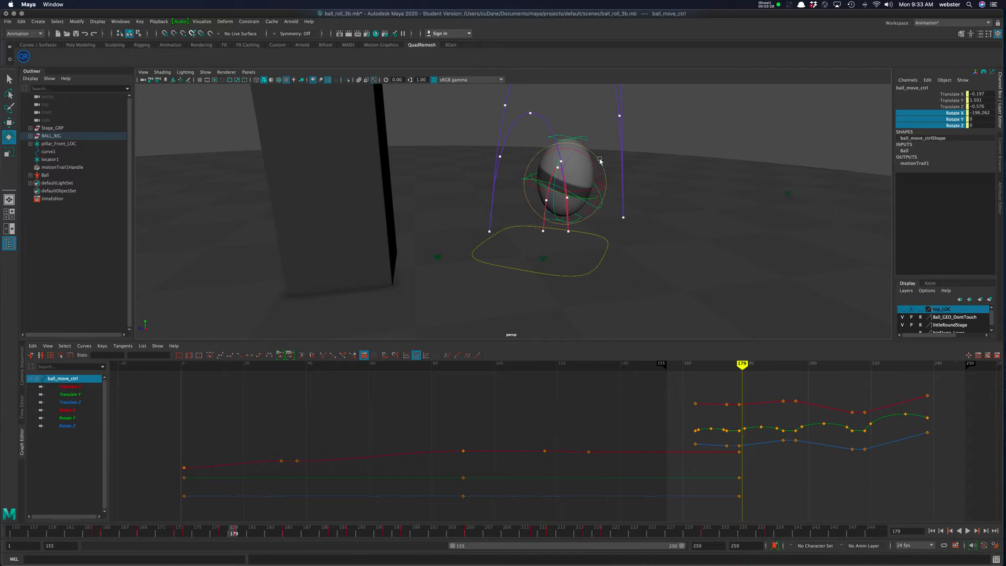
alt+drag(621, 167, 595, 157)
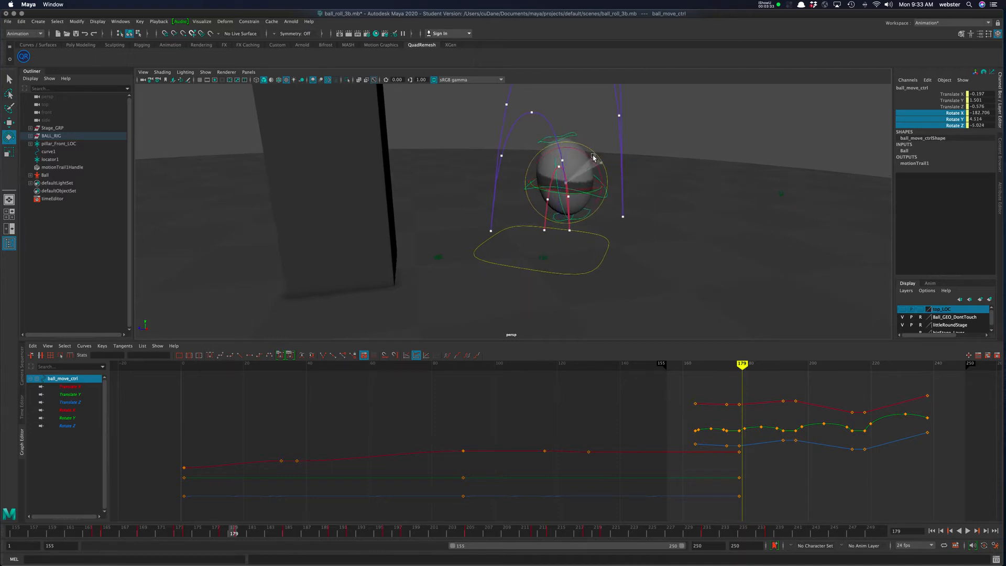
alt+drag(665, 196, 482, 140)
alt+drag(492, 163, 549, 215)
right_click(952, 116)
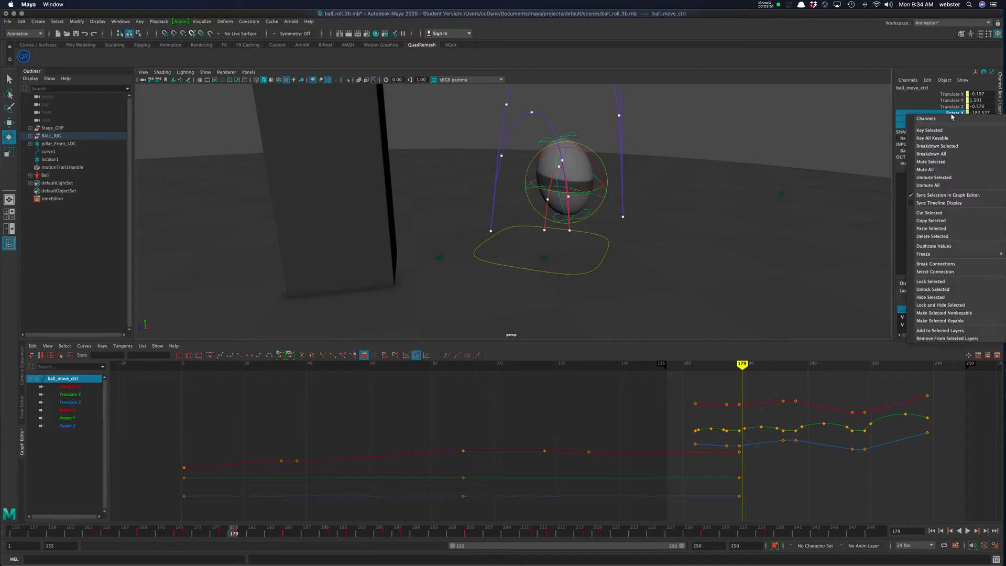
click(950, 129)
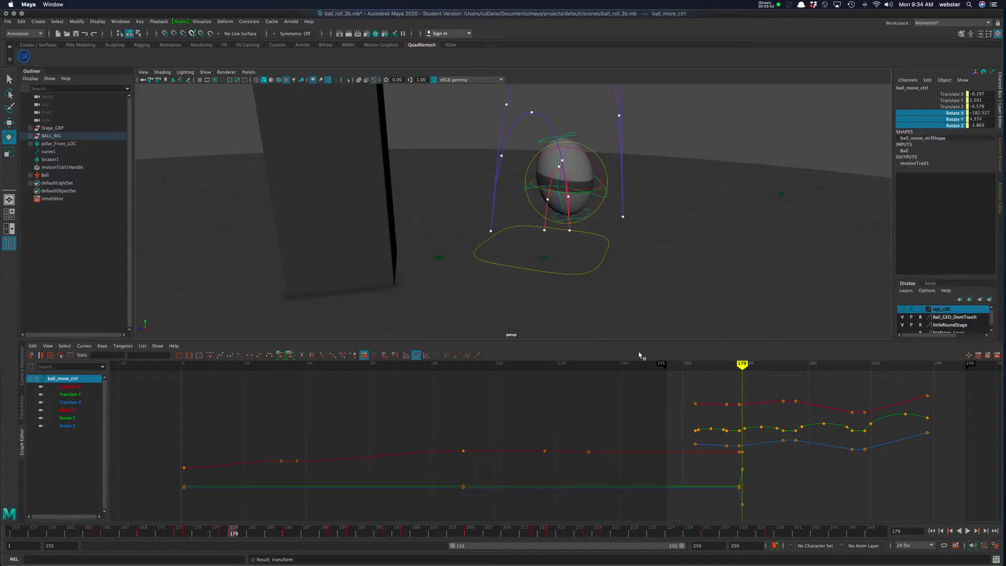
drag(742, 365, 740, 376)
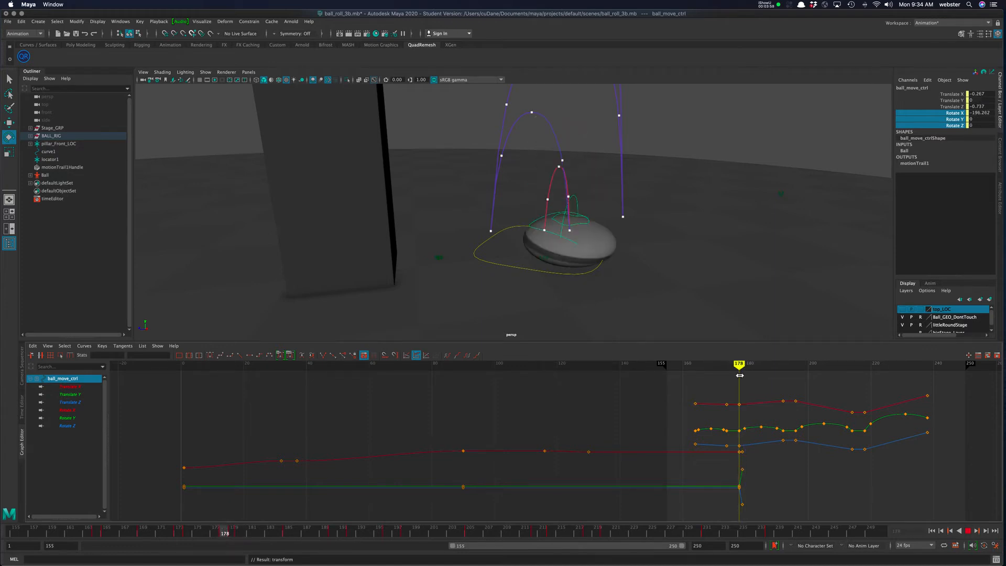
Key the Rotate X, Y and Z channels of ball_move_ctrl at frame 164
drag(740, 375, 695, 379)
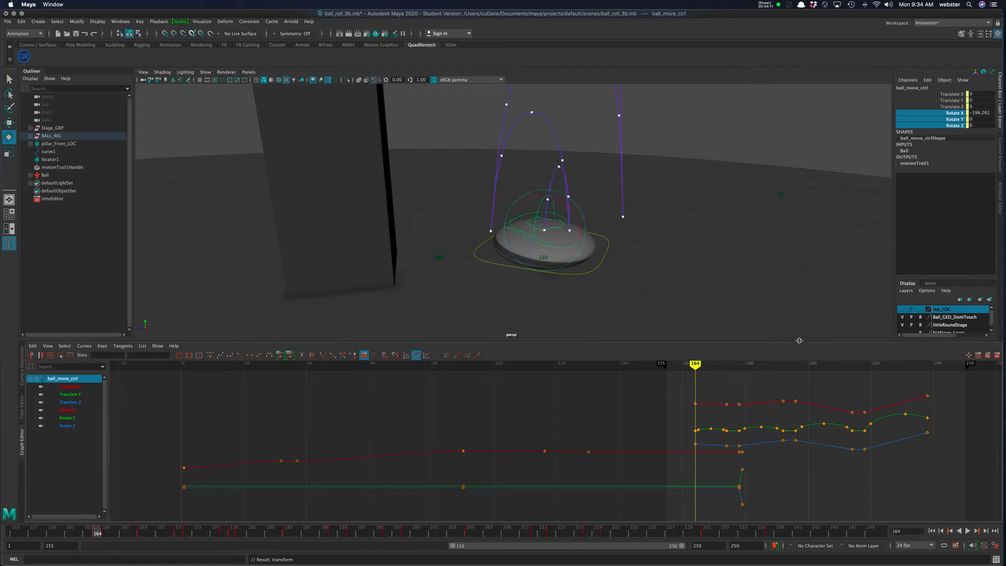
right_click(959, 115)
click(954, 130)
Rotate ball_move_ctrl at frame 172 to about -187, 3 and -3 in X, Y and Z, and key these channels
drag(694, 367, 721, 366)
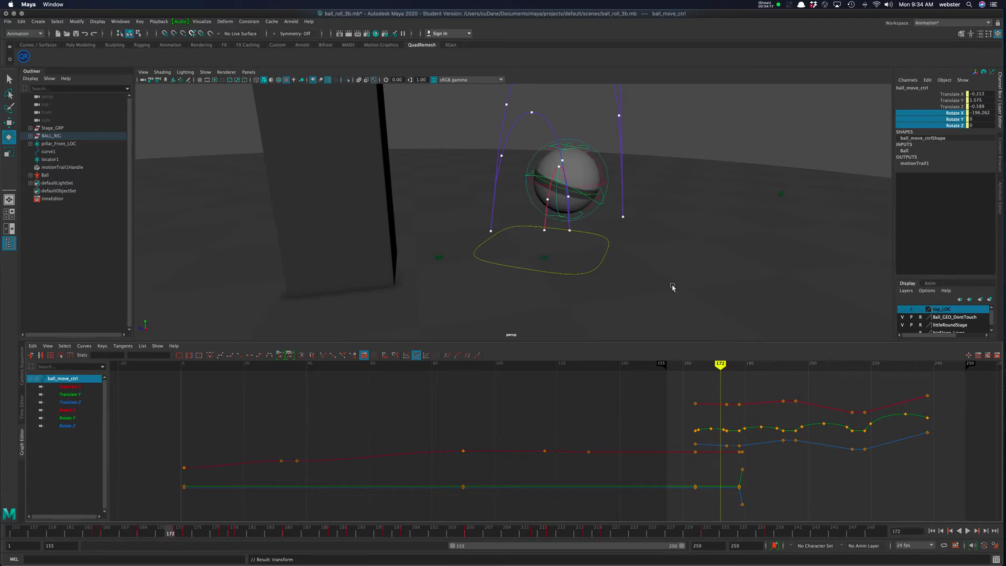
alt+drag(565, 218, 569, 221)
drag(602, 155, 597, 151)
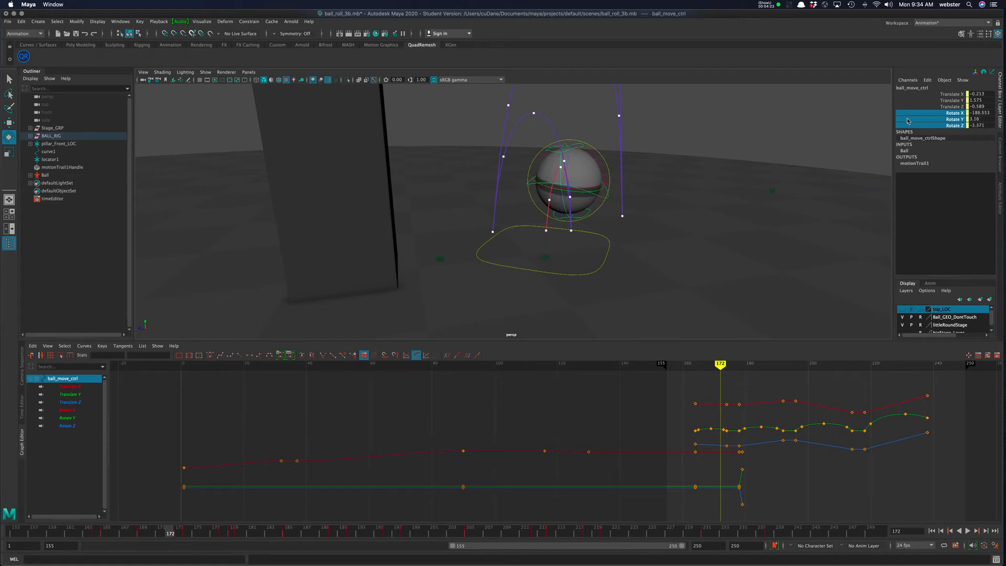
right_click(953, 120)
click(953, 135)
Level the Rotate Y and Rotate Z keys at frame 178 with the frame 172 keys, at 3.16 and -3.371, in the animation curves
mouse_move(719, 365)
mouse_down()
mouse_move(670, 369)
mouse_move(739, 363)
mouse_up()
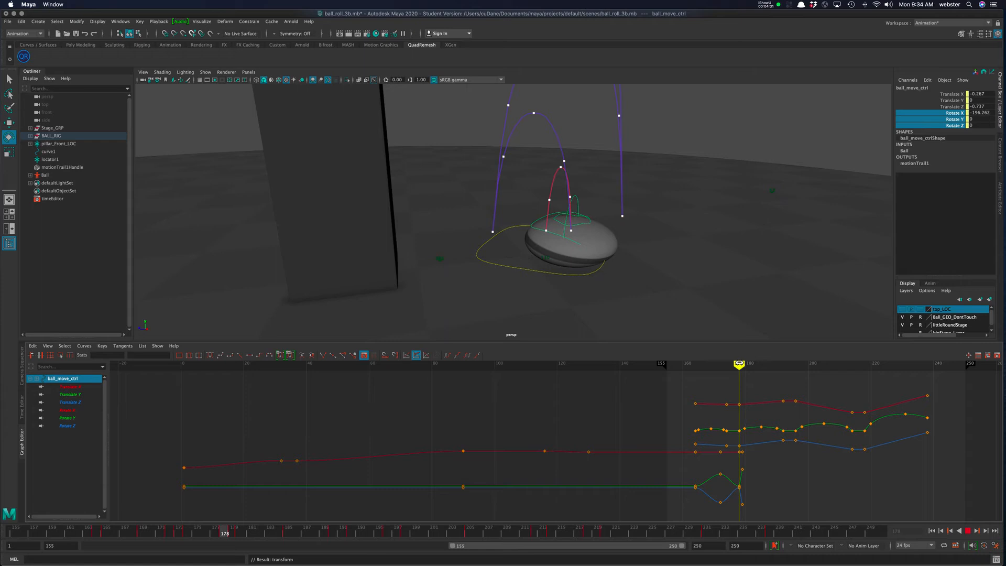
scroll(737, 481, up, 7)
alt+middle_drag(718, 465, 439, 362)
scroll(602, 407, up, 1)
alt+middle_drag(598, 413, 562, 436)
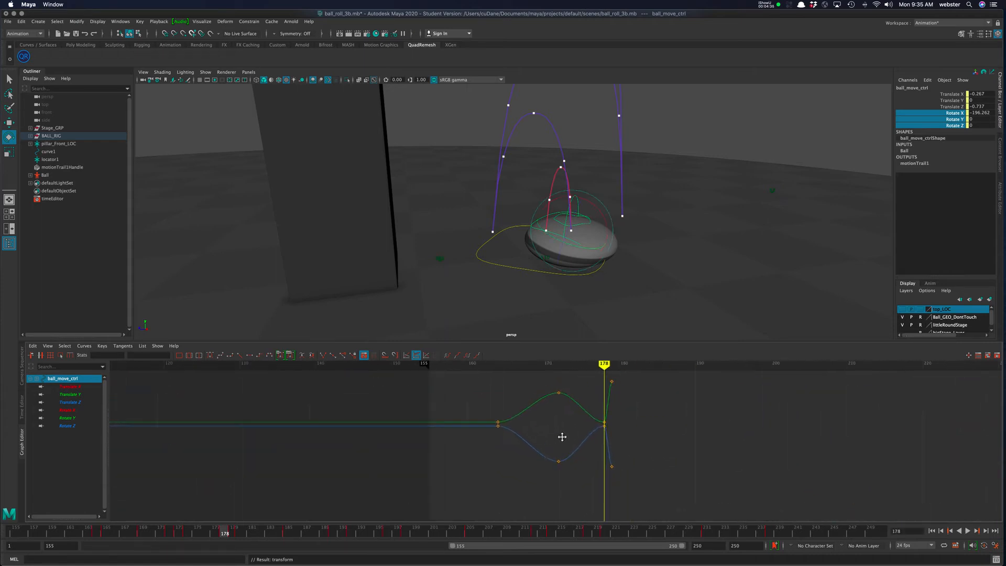
drag(589, 416, 615, 438)
click(606, 428)
drag(596, 372, 555, 368)
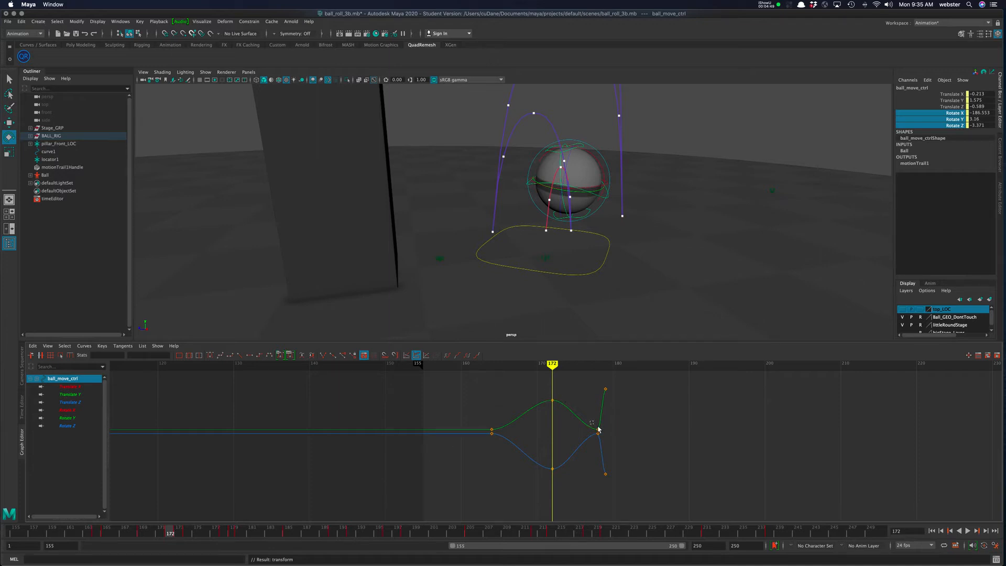
drag(605, 434, 606, 434)
shift+middle_drag(606, 434, 617, 408)
drag(606, 441, 606, 442)
shift+middle_drag(617, 441, 620, 477)
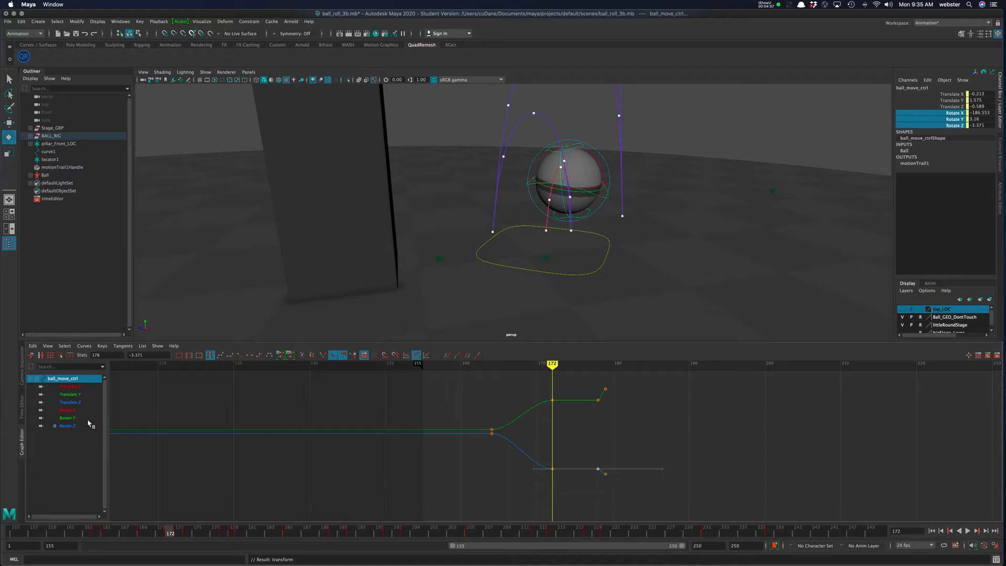
Isolate the rotation curves and level the Rotate Y and Rotate Z keys at frame 179 with those at frame 178, 3.16 and -3.371
click(70, 411)
mouse_move(553, 364)
mouse_down()
mouse_move(472, 363)
mouse_move(598, 366)
mouse_up()
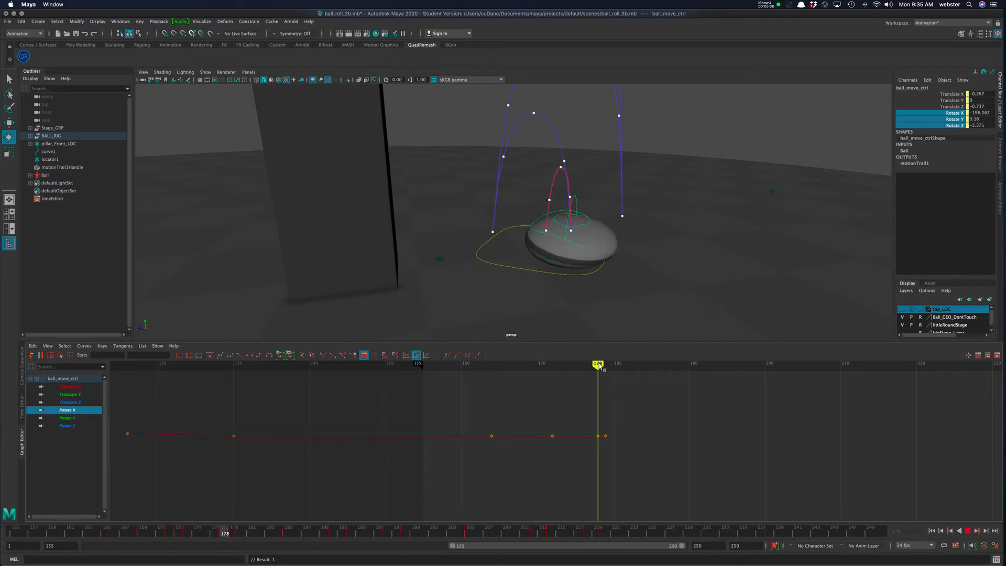
shift+click(82, 426)
drag(608, 438, 609, 438)
shift+middle_drag(607, 447, 608, 457)
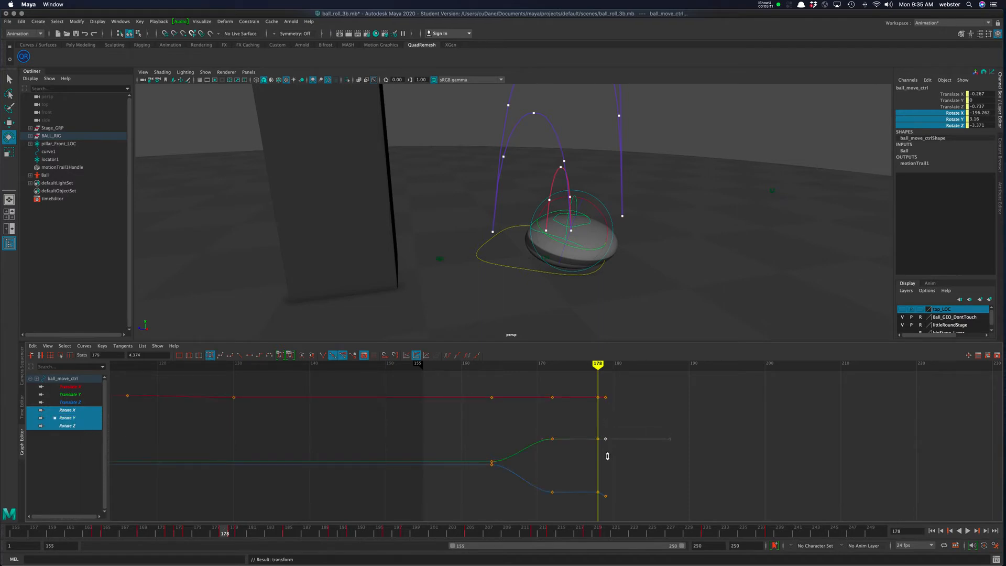
click(606, 496)
key(alt+v)
Check the ball's stretched and squashed poses at frames 173 and 177 with the adjusted rotation curves
drag(597, 365, 560, 365)
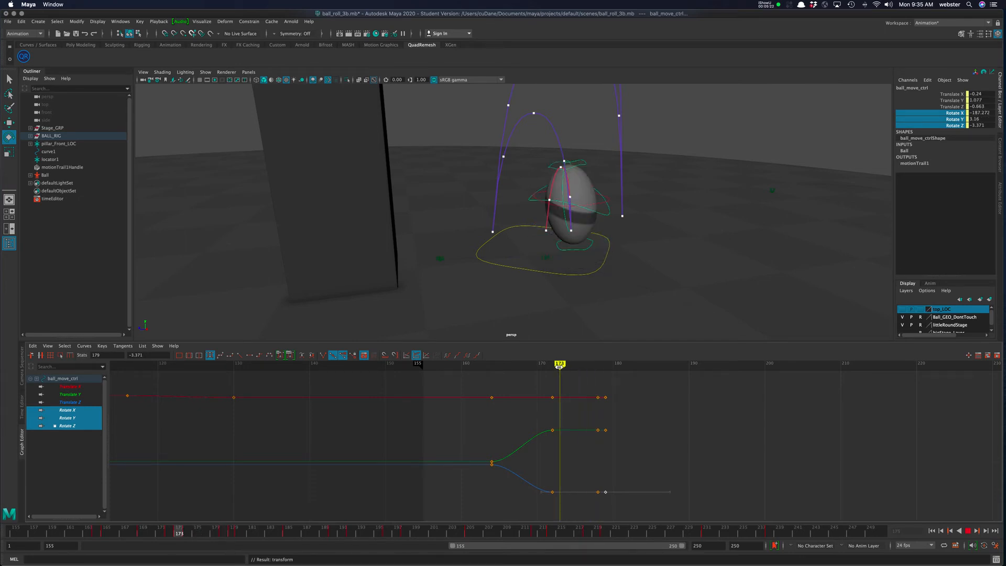
click(684, 225)
click(608, 215)
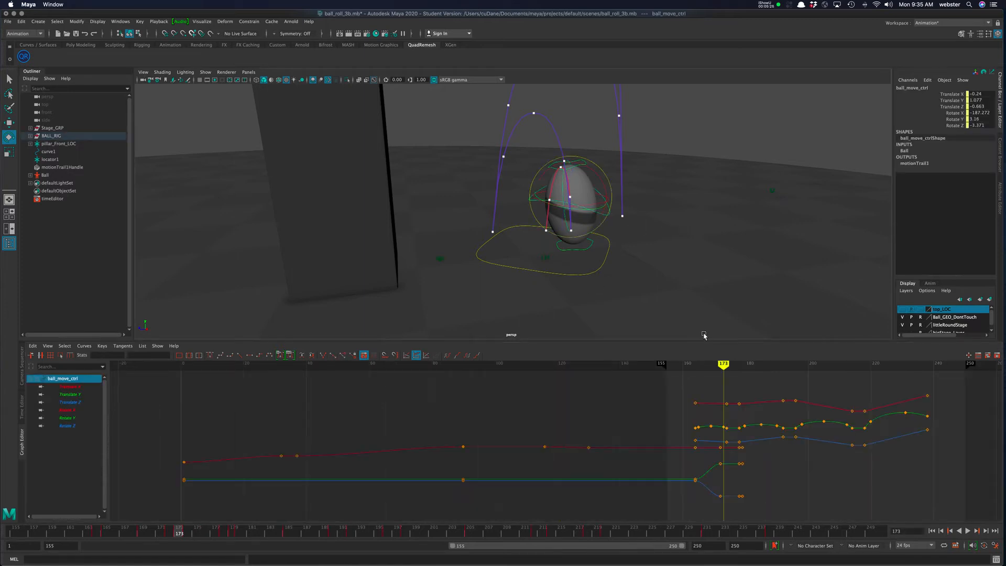
mouse_move(725, 372)
mouse_down()
mouse_move(702, 367)
mouse_move(753, 366)
mouse_move(725, 366)
mouse_move(736, 367)
mouse_up()
click(602, 221)
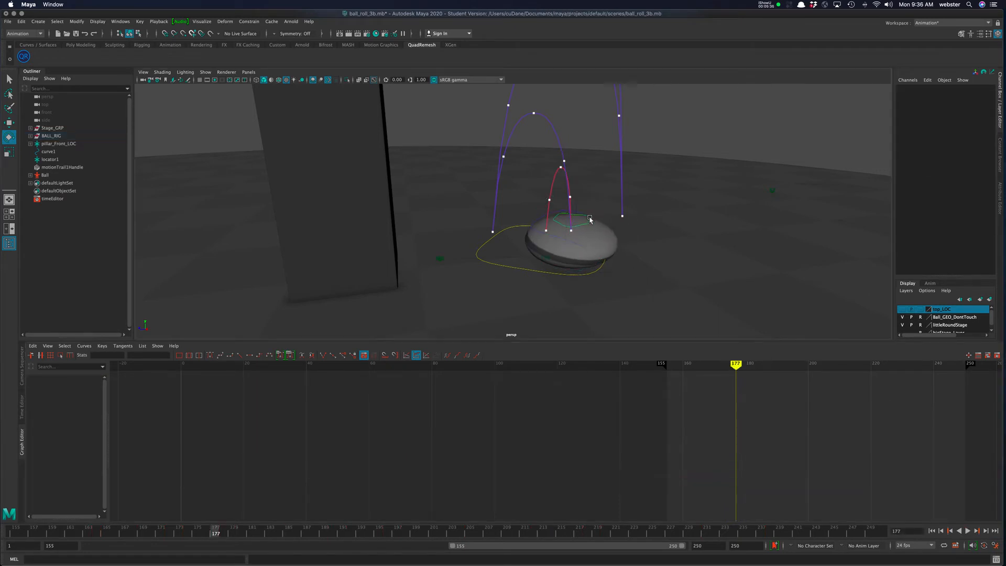
click(590, 219)
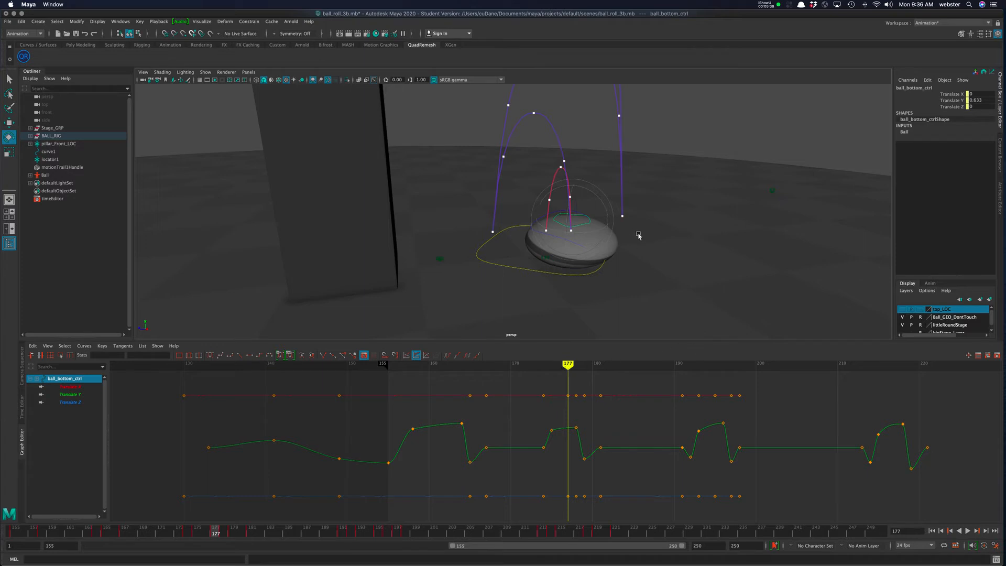
click(652, 258)
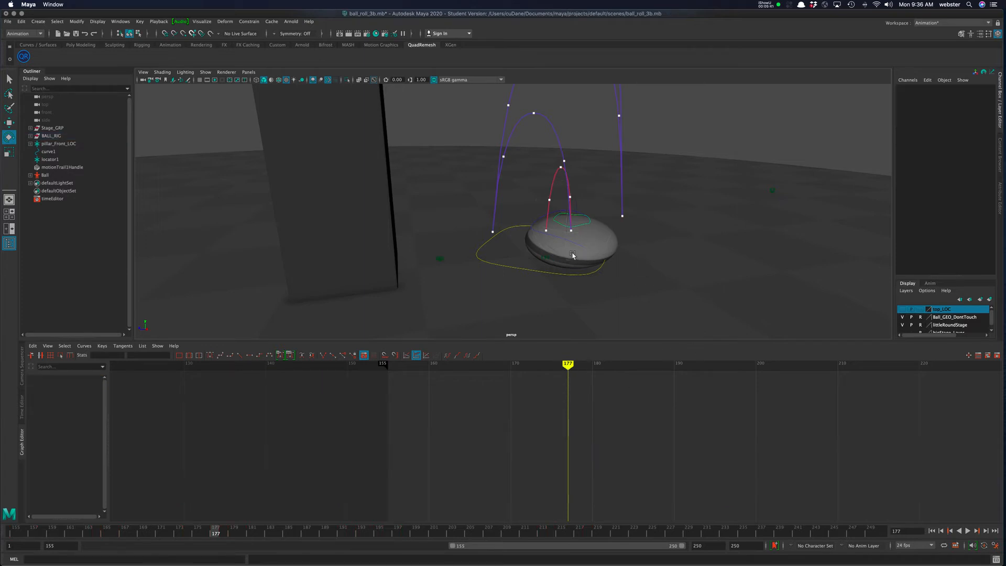
Rotate ball_move_ctrl at frame 193 to about 2, 47 and 22 in X, Y and Z, and key these channels
click(553, 236)
mouse_move(743, 365)
mouse_down()
mouse_move(783, 366)
mouse_move(735, 369)
mouse_move(787, 374)
mouse_up()
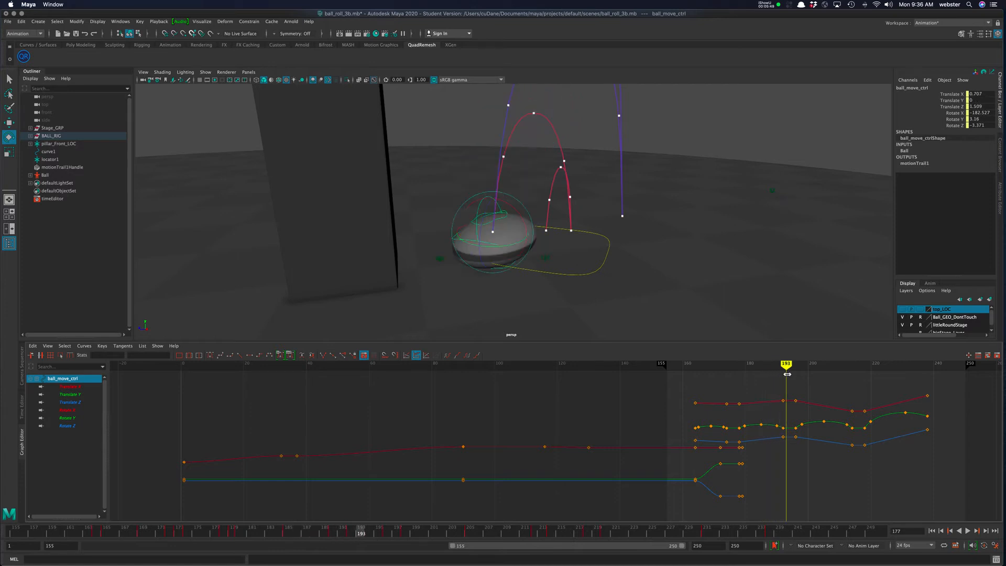
alt+drag(534, 264, 476, 235)
alt+drag(571, 205, 529, 197)
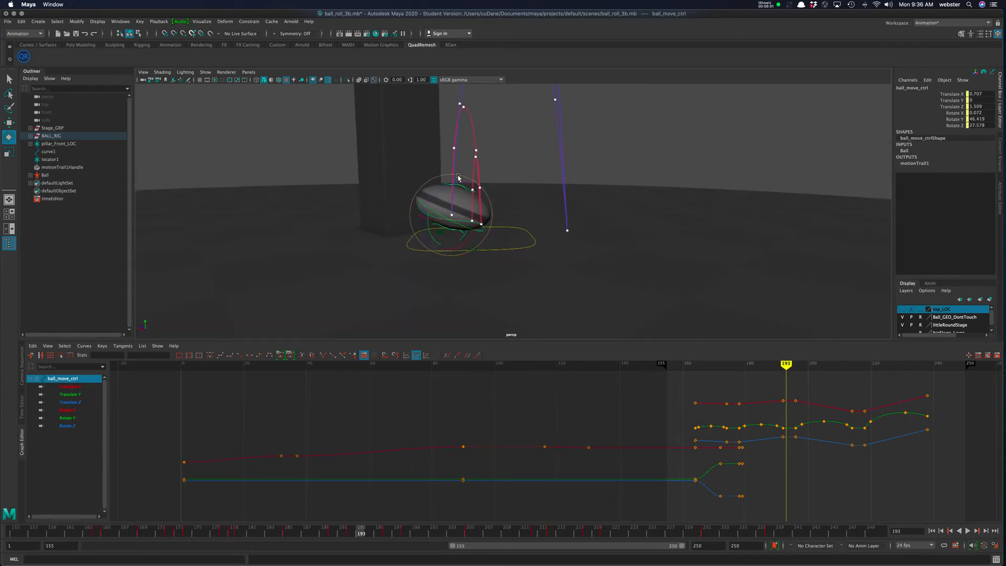
drag(462, 177, 458, 177)
alt+drag(492, 217, 671, 231)
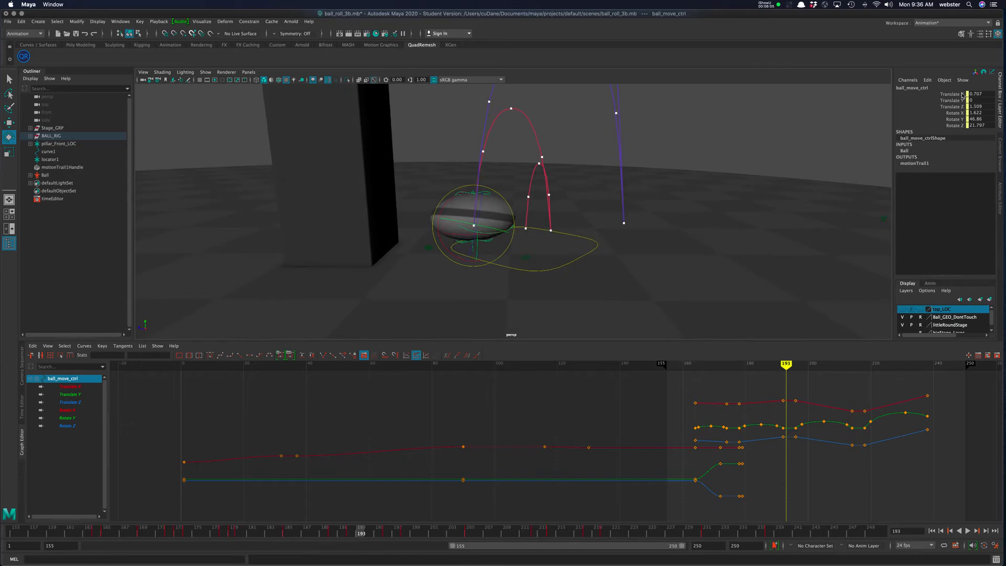
drag(955, 113, 954, 126)
right_click(953, 129)
click(953, 133)
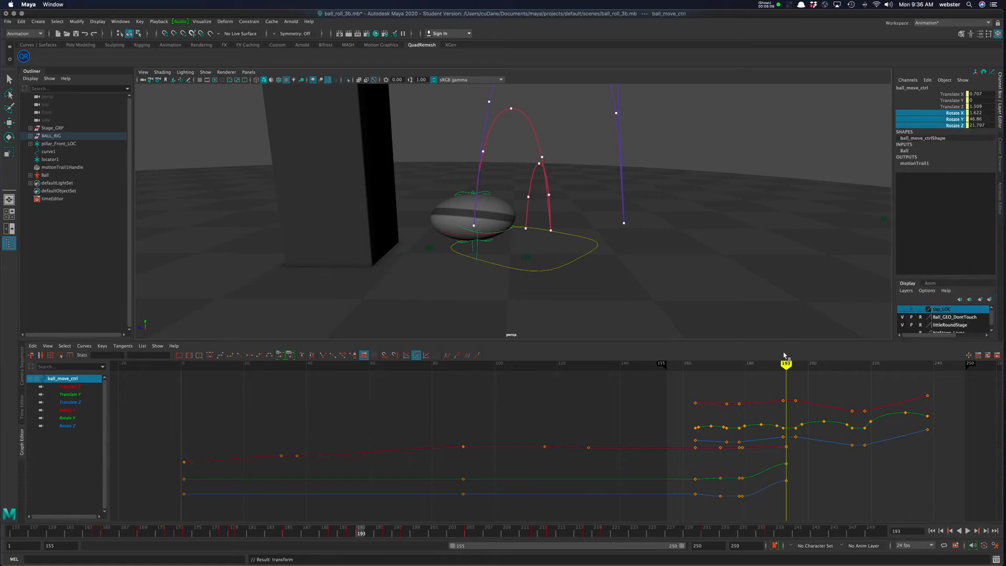
Turn off Smooth Wireframe in the anti-aliasing settings of Viewport 2.0
mouse_move(787, 366)
mouse_down()
mouse_move(710, 366)
mouse_move(801, 369)
mouse_move(773, 371)
mouse_up()
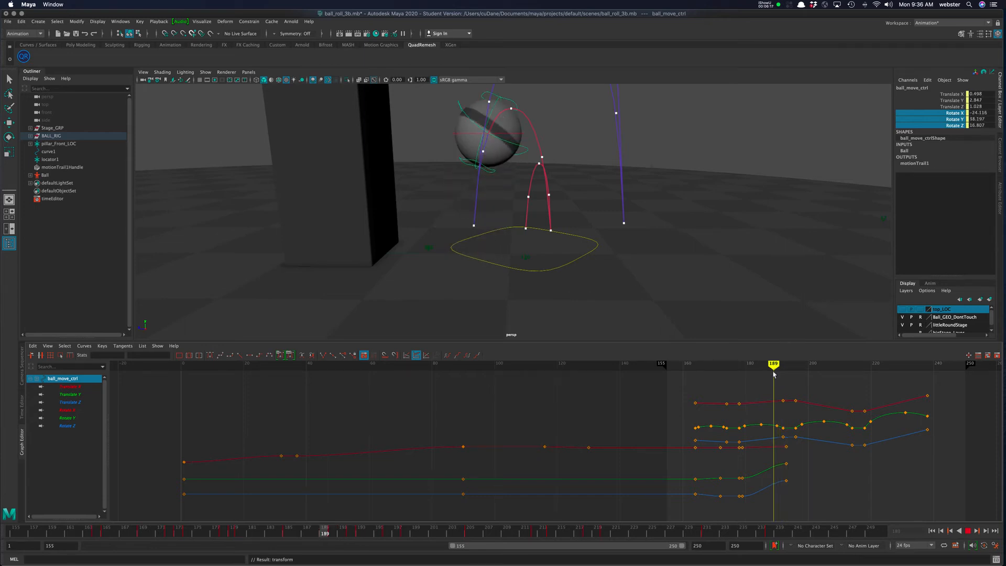
alt+drag(570, 160, 562, 240)
click(575, 145)
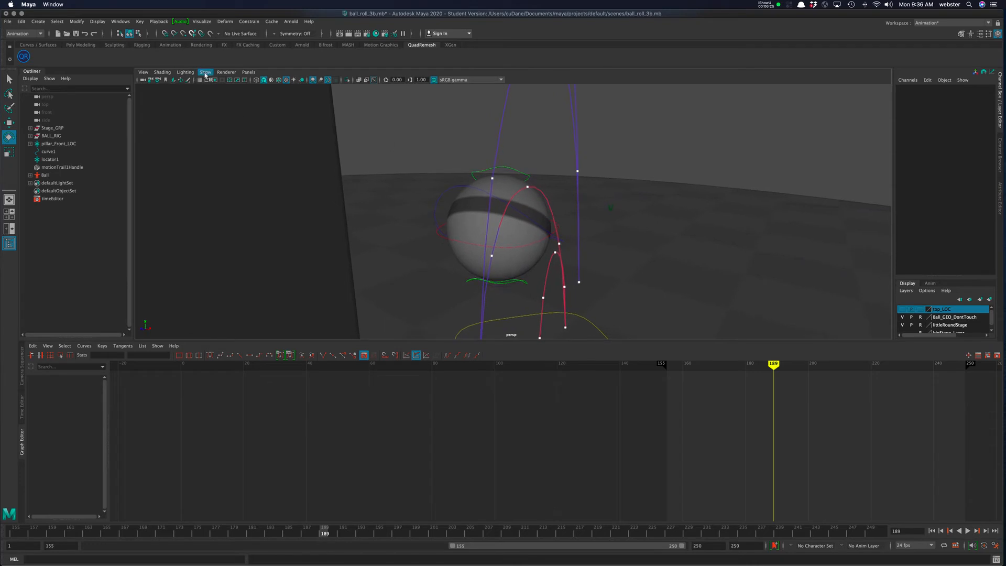
click(205, 72)
mouse_move(223, 72)
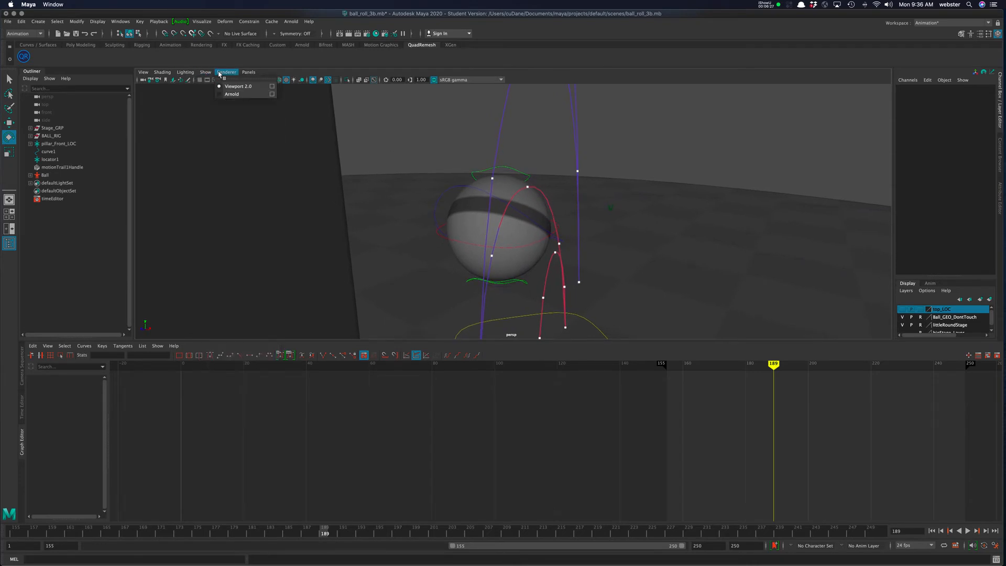
click(273, 87)
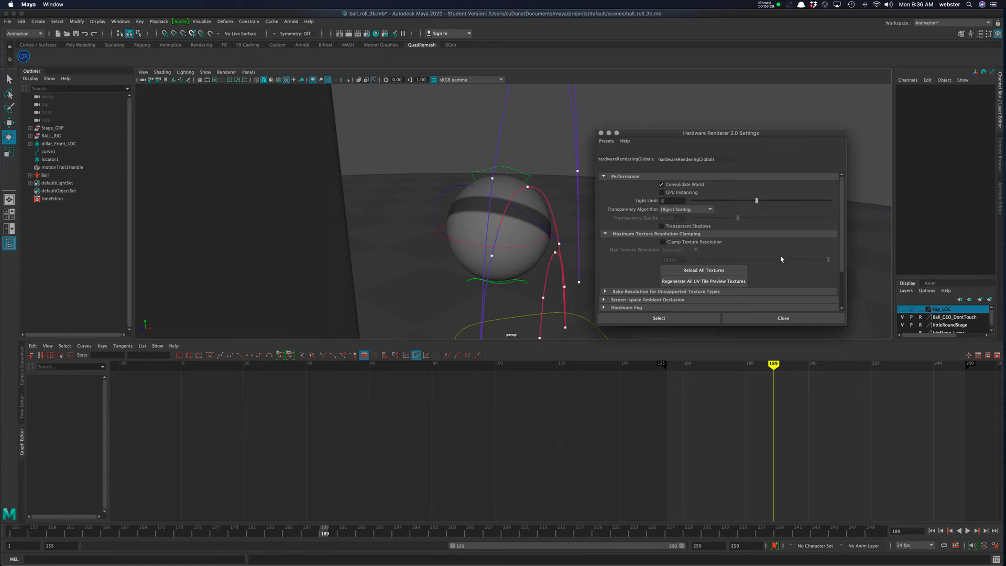
scroll(778, 260, down, 3)
click(636, 275)
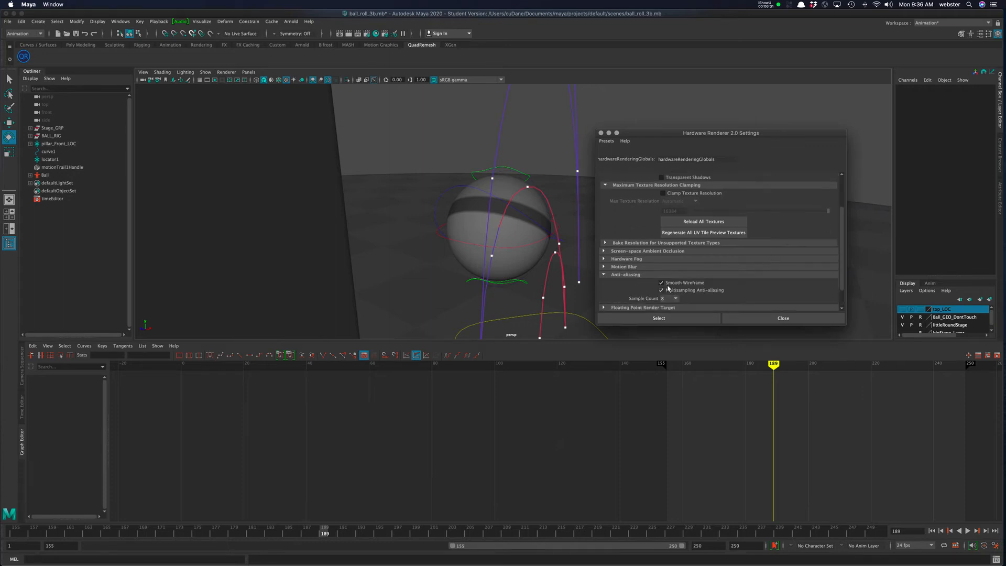
click(662, 283)
click(601, 133)
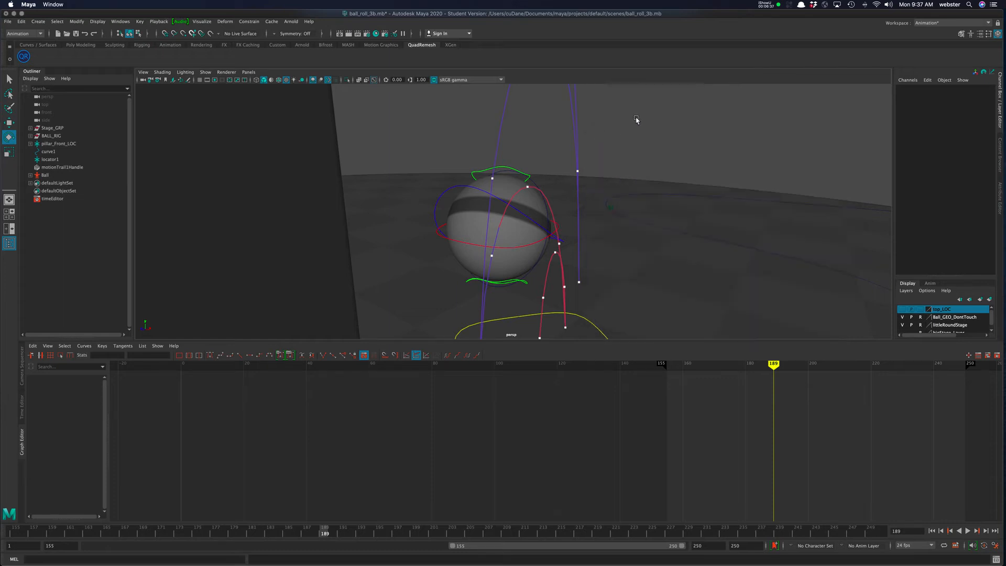
Rotate ball_deform_rotate_ctrl at frame 192 to about -167, -34 and -28 in X, Y and Z, and key these channels
click(545, 207)
alt+drag(580, 209, 456, 226)
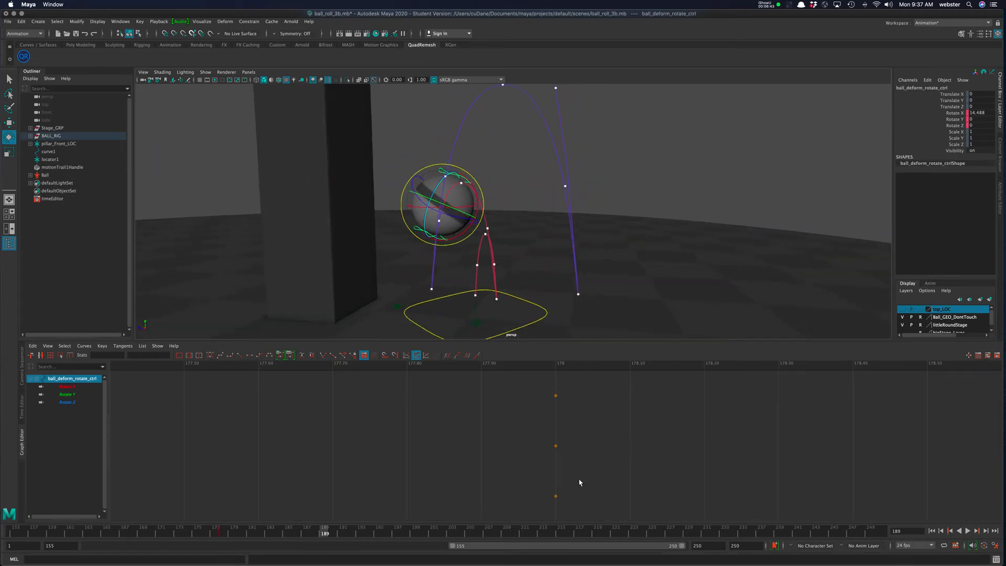
drag(325, 534, 224, 523)
alt+drag(545, 271, 588, 245)
alt+middle_drag(616, 256, 611, 228)
drag(224, 534, 351, 545)
alt+drag(484, 260, 465, 225)
alt+drag(465, 226, 440, 241)
alt+drag(440, 240, 443, 237)
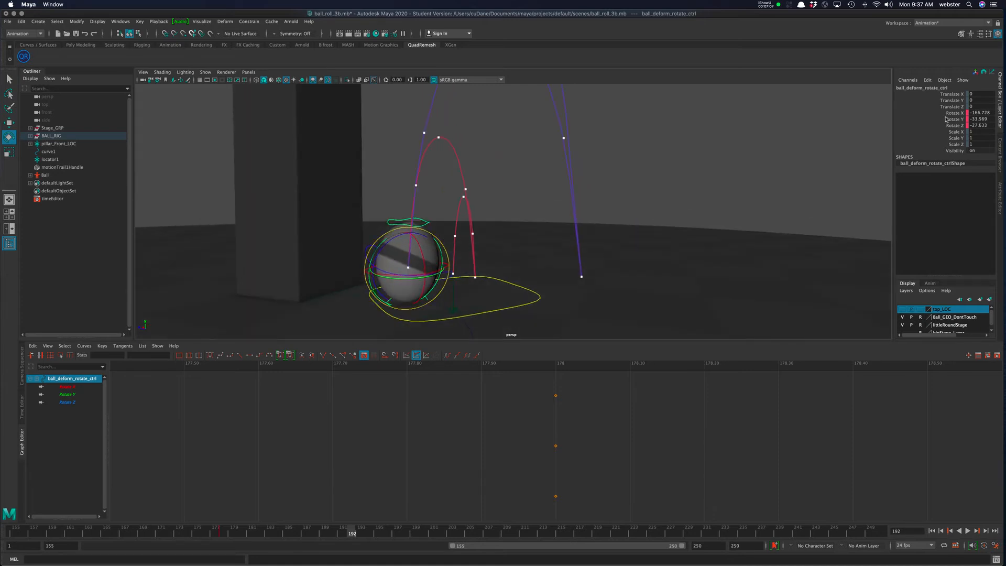
drag(952, 112, 951, 125)
right_click(917, 121)
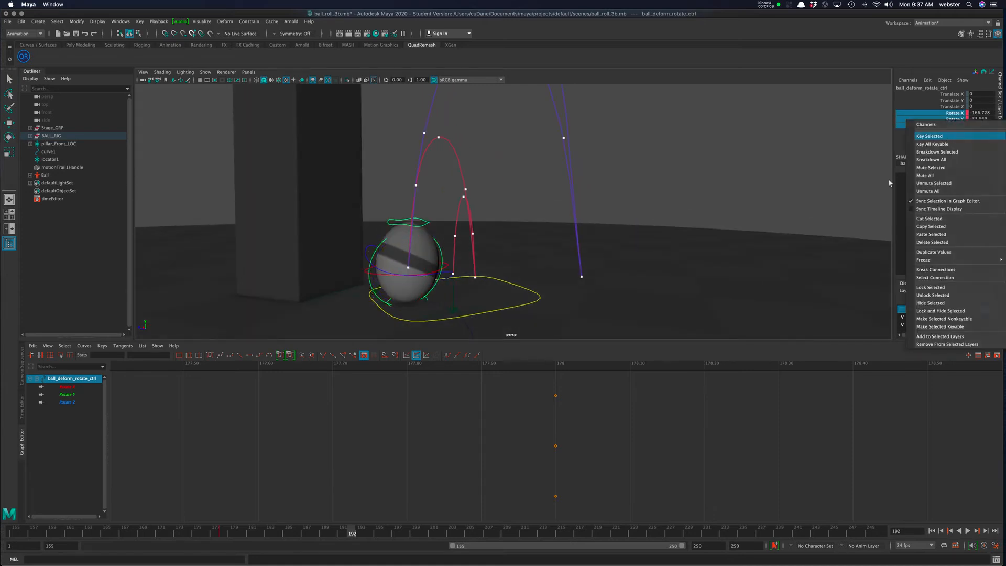
click(930, 136)
Key the same Rotate X, Y and Z values of ball_deform_rotate_ctrl at frame 196
drag(351, 533, 386, 533)
alt+drag(482, 225, 513, 234)
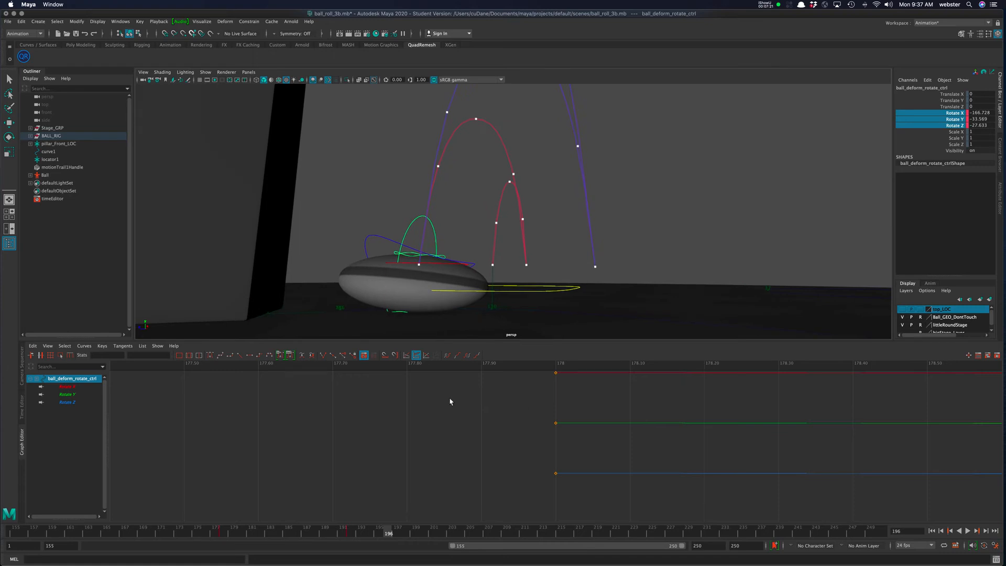
mouse_move(389, 533)
mouse_down()
mouse_move(407, 534)
mouse_move(398, 536)
mouse_up()
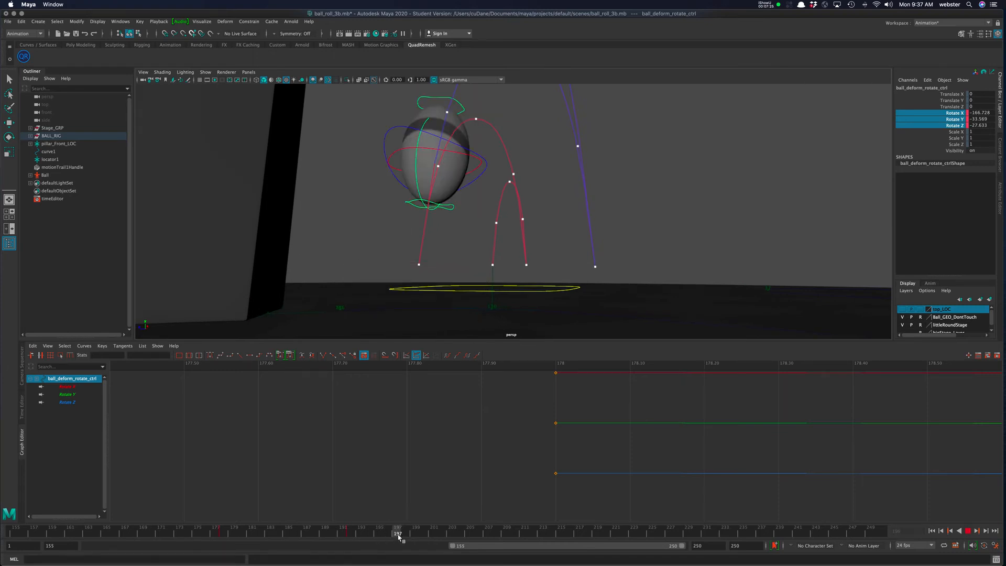
drag(398, 533, 393, 534)
right_click(960, 115)
click(957, 131)
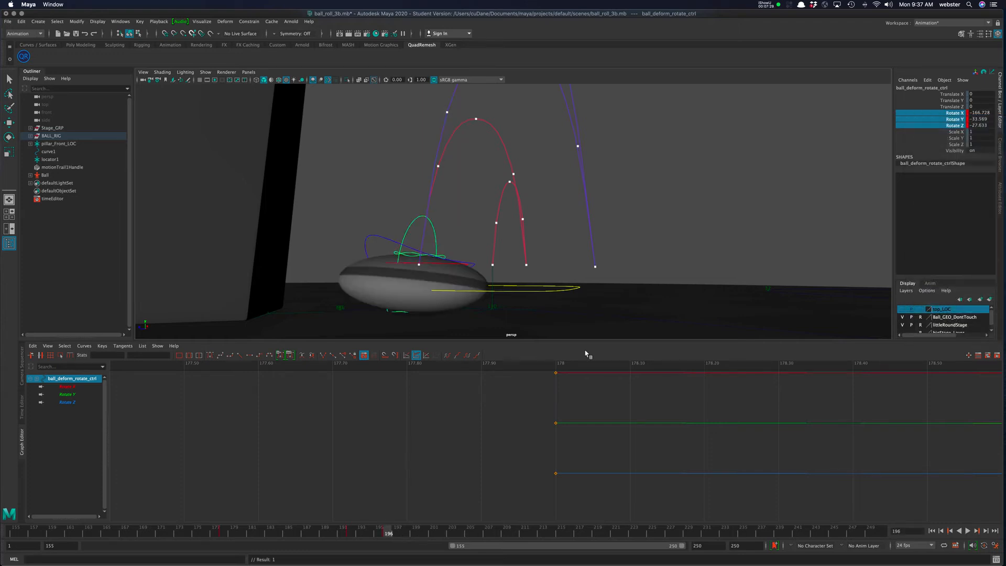
Select ball_move_ctrl, key its Rotate X, Y and Z channels at frame 196, and check the pose at frame 198
drag(389, 534, 355, 539)
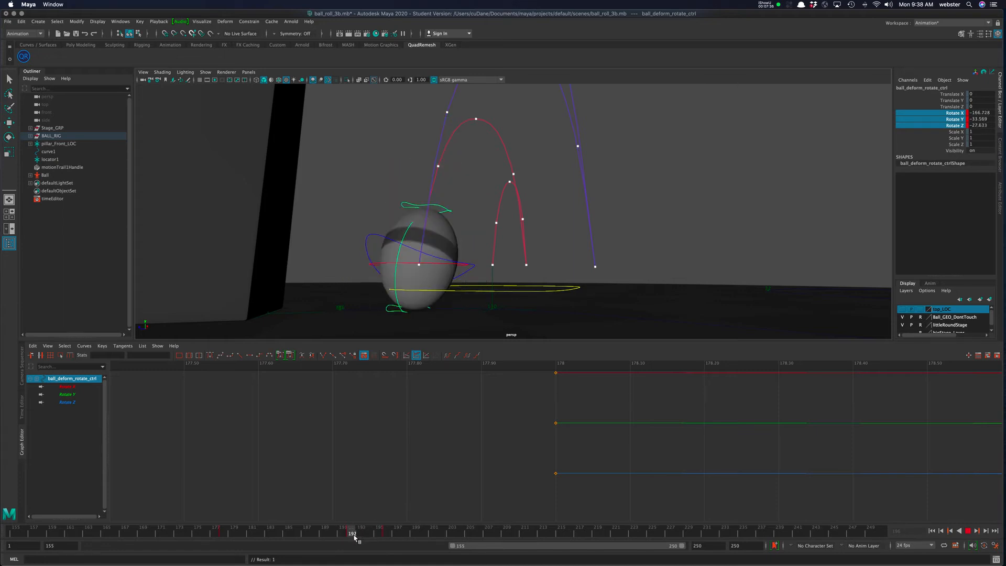
click(377, 238)
click(377, 236)
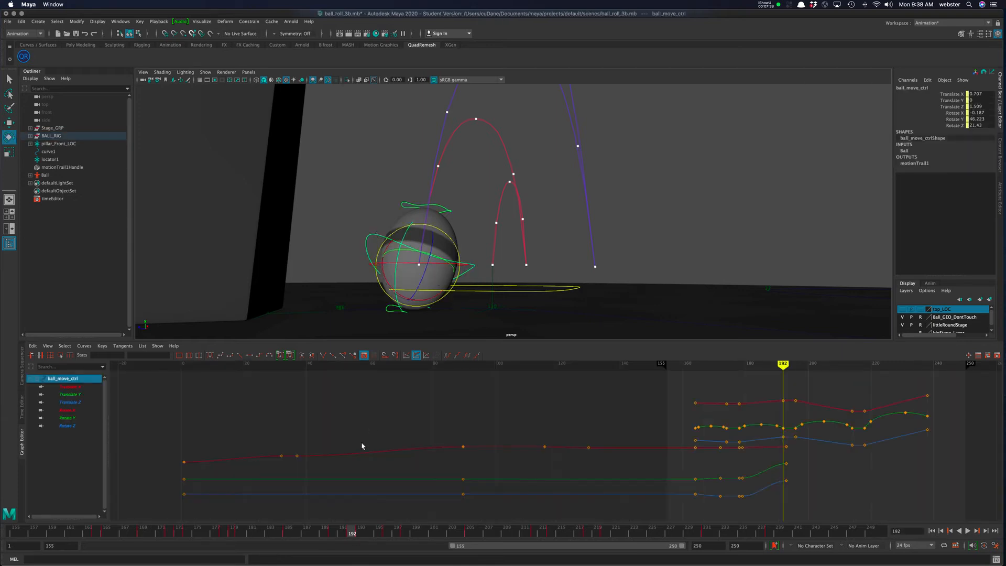
drag(357, 534, 389, 534)
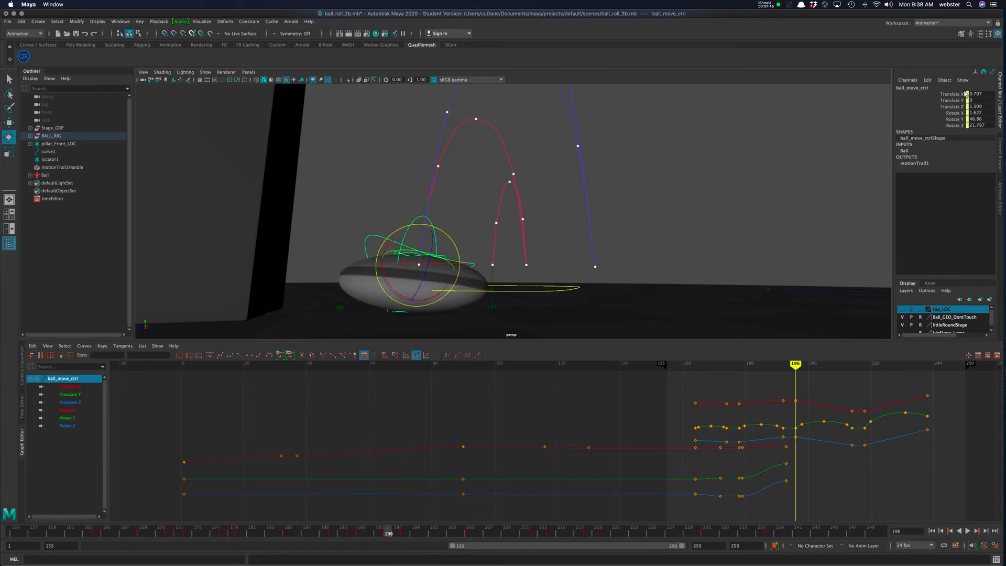
drag(955, 113, 955, 125)
right_click(955, 125)
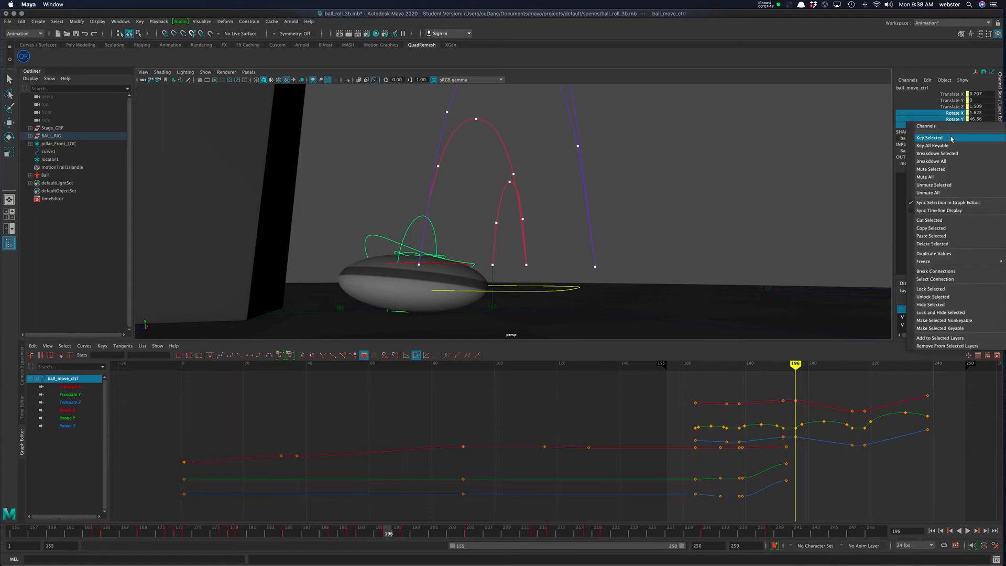
click(939, 139)
mouse_move(796, 364)
mouse_down()
mouse_move(782, 367)
mouse_move(801, 370)
mouse_up()
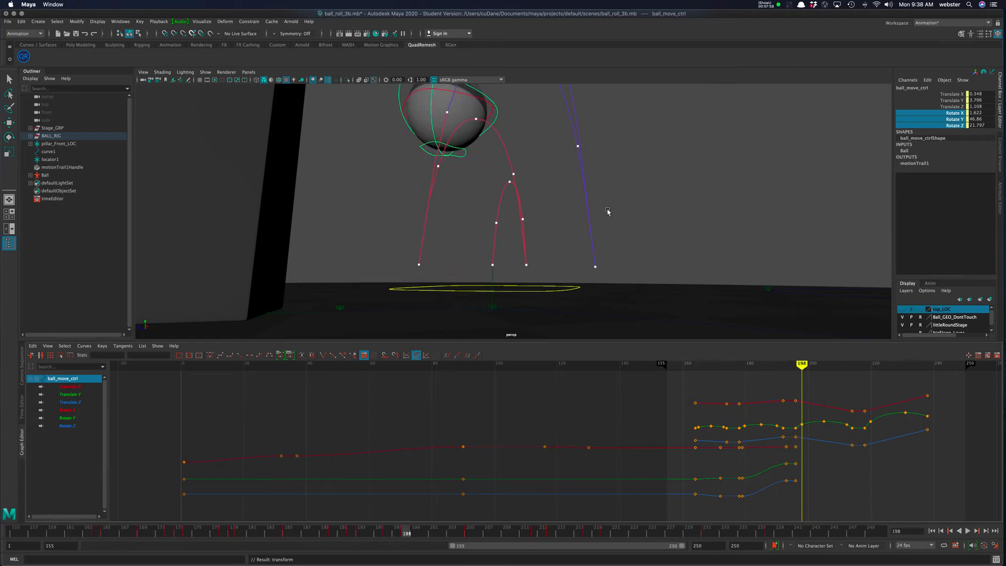
Examine the ball's tilt and squash between frames 193 and 214 from several viewing angles
alt+drag(616, 218, 605, 236)
drag(802, 366, 799, 364)
alt+drag(542, 232, 680, 316)
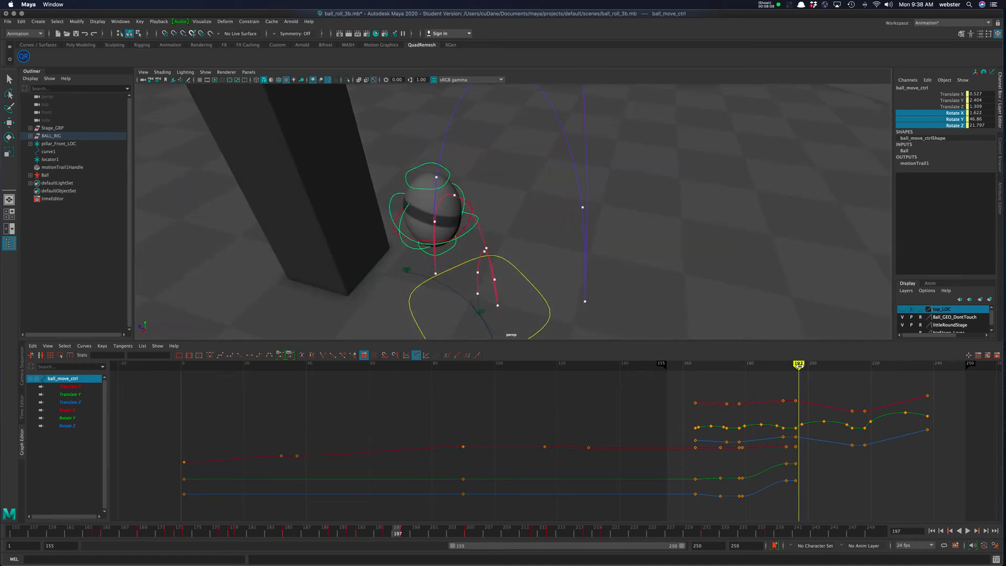
alt+drag(563, 238, 496, 212)
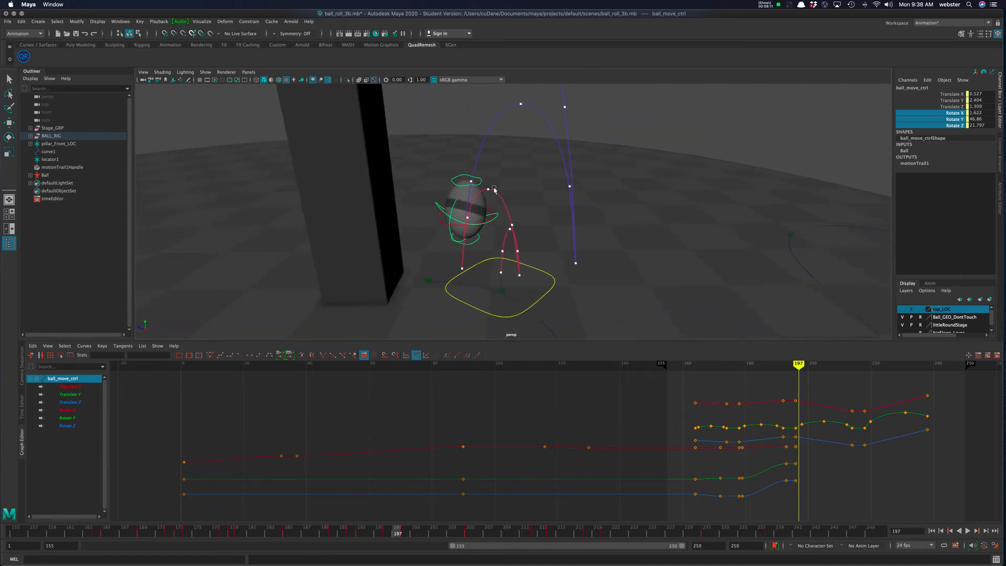
mouse_move(799, 364)
mouse_down()
mouse_move(631, 364)
mouse_move(773, 364)
mouse_move(835, 380)
mouse_move(853, 406)
mouse_up()
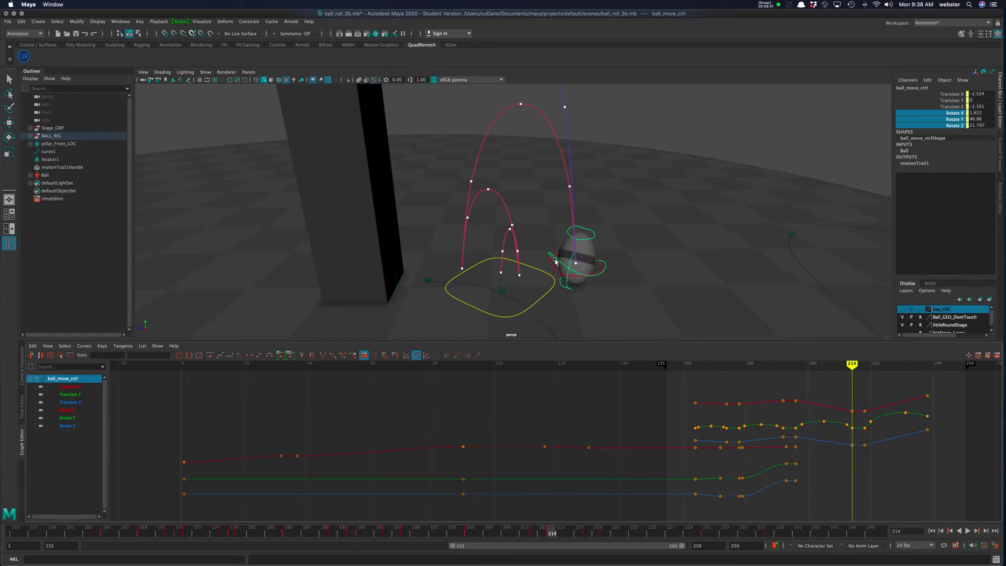
alt+drag(583, 273, 529, 253)
alt+middle_drag(529, 254, 502, 273)
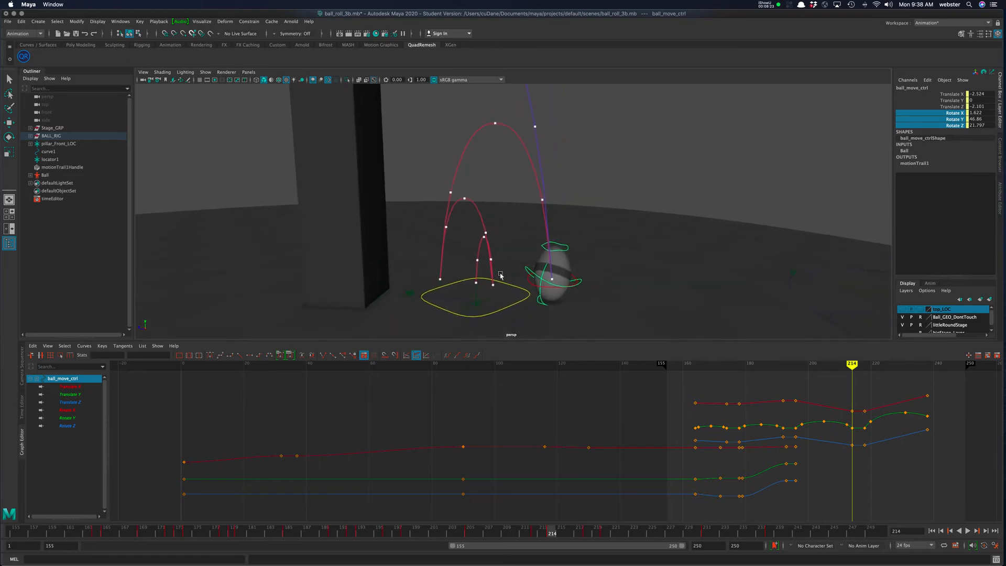
alt+drag(502, 274, 503, 266)
mouse_move(856, 375)
mouse_down()
mouse_move(776, 375)
mouse_move(785, 376)
mouse_up()
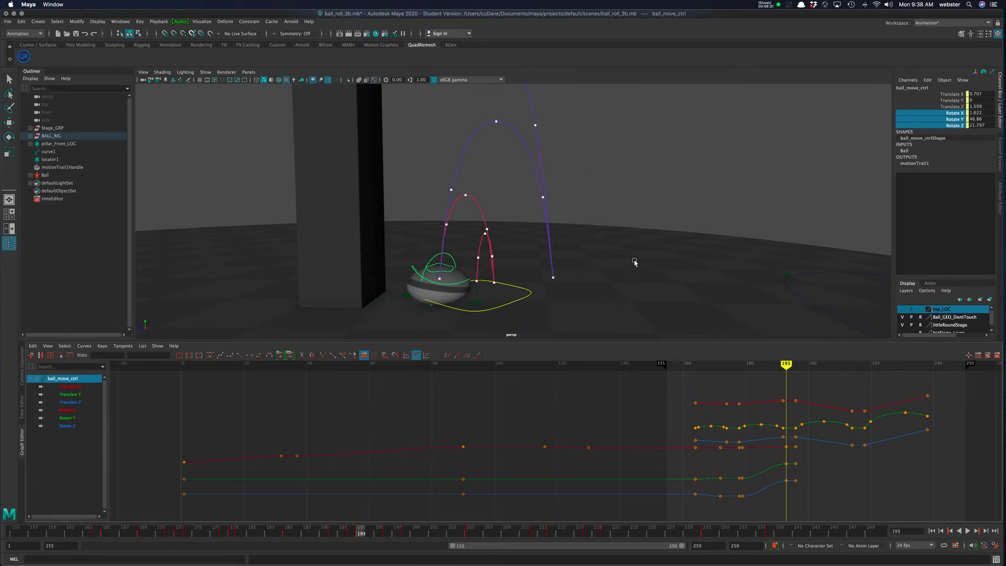
alt+drag(549, 231, 405, 297)
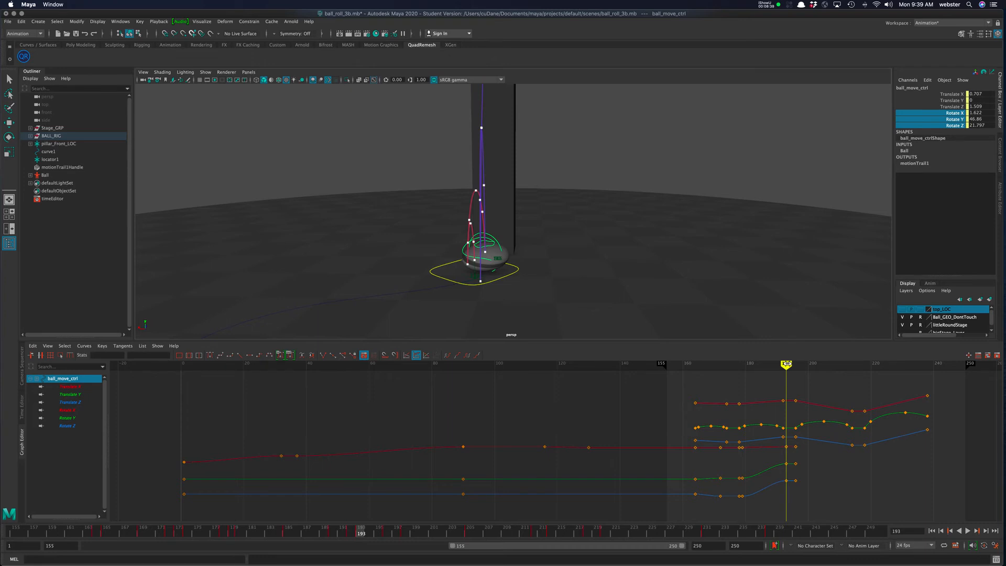
alt+drag(676, 245, 572, 251)
mouse_move(793, 370)
mouse_down()
mouse_move(772, 368)
mouse_move(820, 368)
mouse_move(786, 373)
mouse_move(852, 386)
mouse_up()
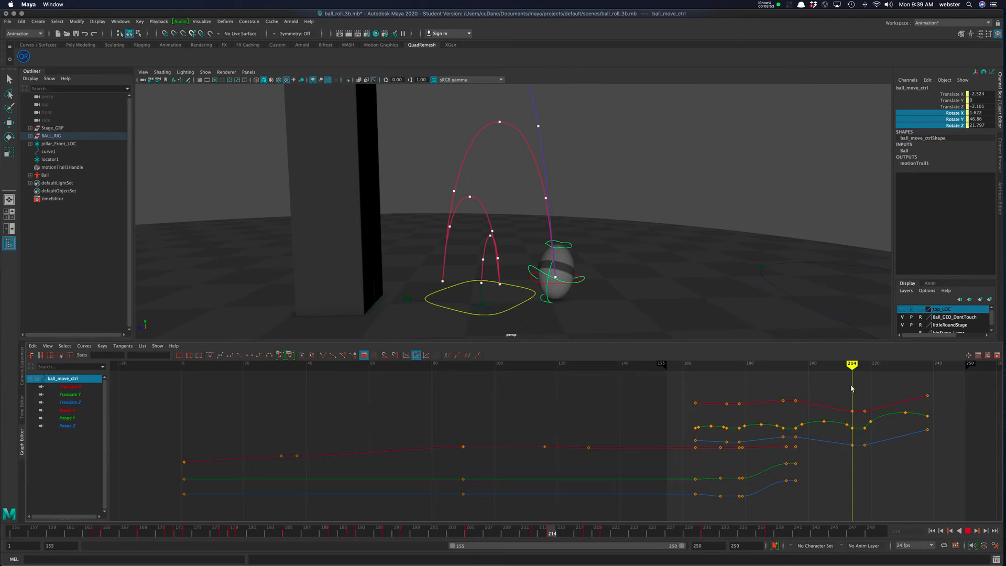
Rotate ball_move_ctrl at frame 214 to about -345, 43 and 25 in X, Y and Z, and key these channels
click(8, 136)
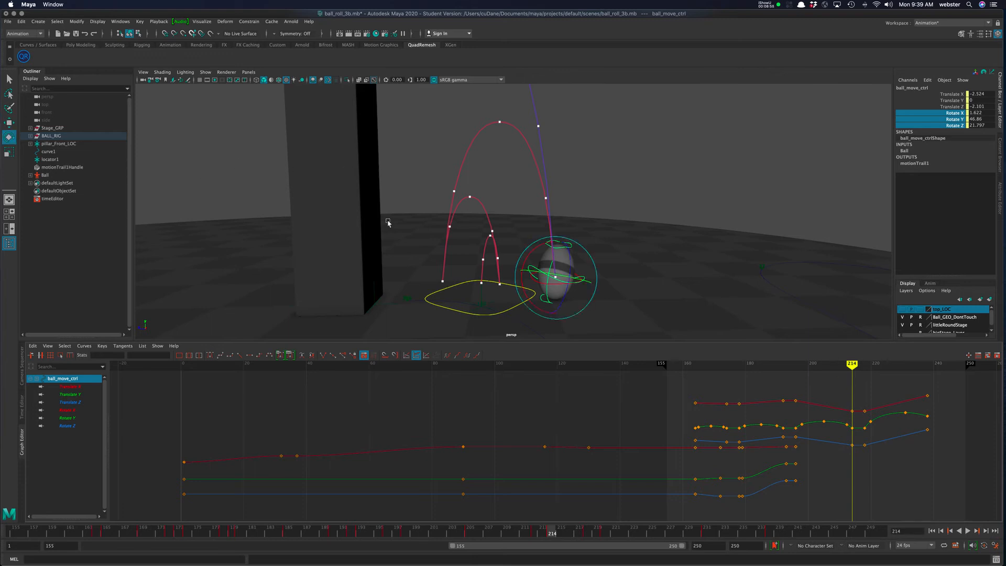
alt+drag(522, 257, 511, 231)
alt+right_drag(511, 230, 531, 242)
alt+middle_drag(530, 241, 490, 240)
alt+drag(491, 243, 558, 254)
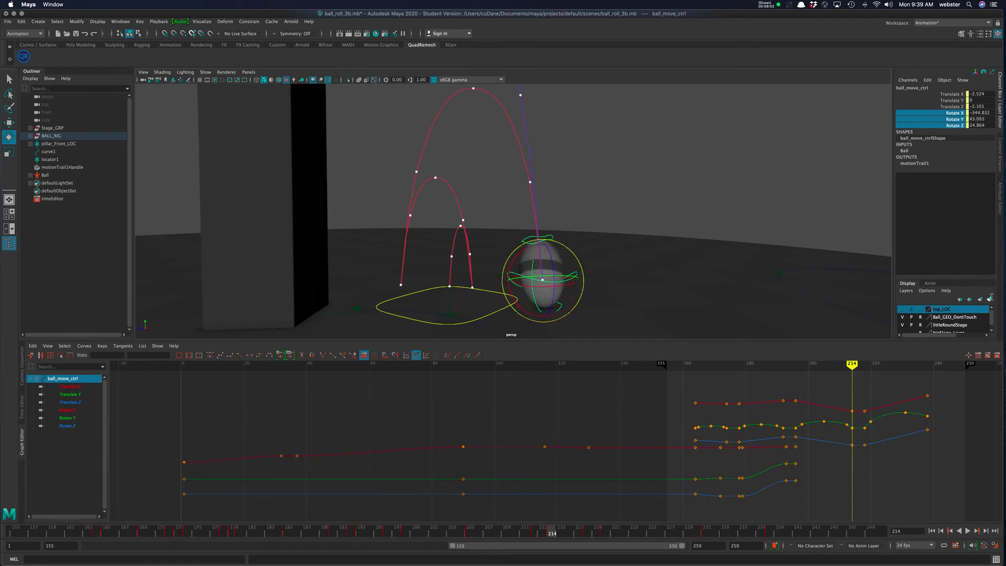
right_click(953, 115)
click(943, 129)
mouse_move(853, 366)
mouse_down()
mouse_move(865, 369)
mouse_move(768, 372)
mouse_move(864, 381)
mouse_move(766, 376)
mouse_move(855, 379)
mouse_up()
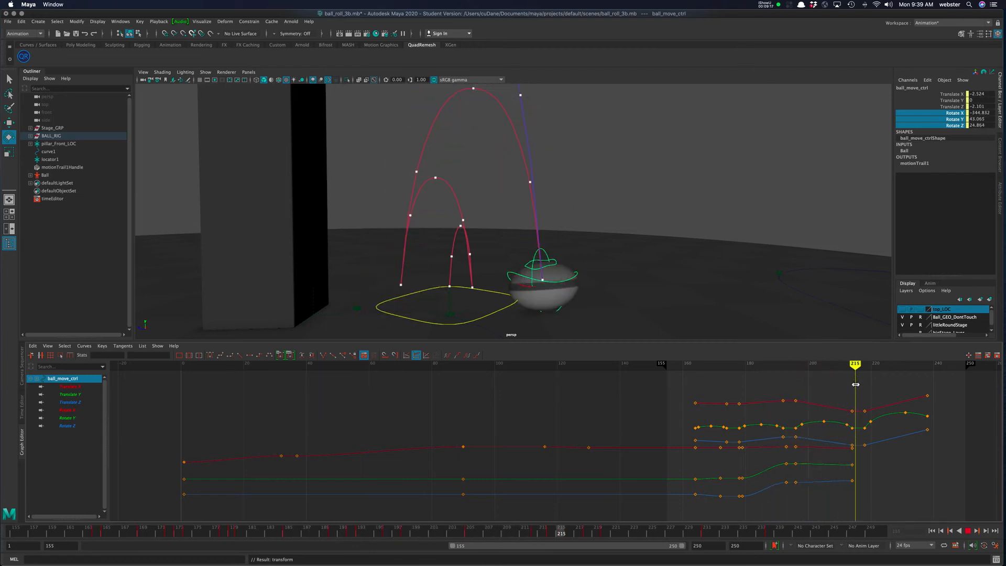
mouse_move(675, 285)
alt+mouse_down()
mouse_move(584, 285)
mouse_move(655, 278)
mouse_move(749, 294)
alt+mouse_up()
Rotate ball_move_ctrl at frame 214 to about -433, 50 and -9 in X, Y and Z, and key these channels
mouse_move(853, 365)
mouse_down()
mouse_move(874, 366)
mouse_move(826, 365)
mouse_move(852, 367)
mouse_up()
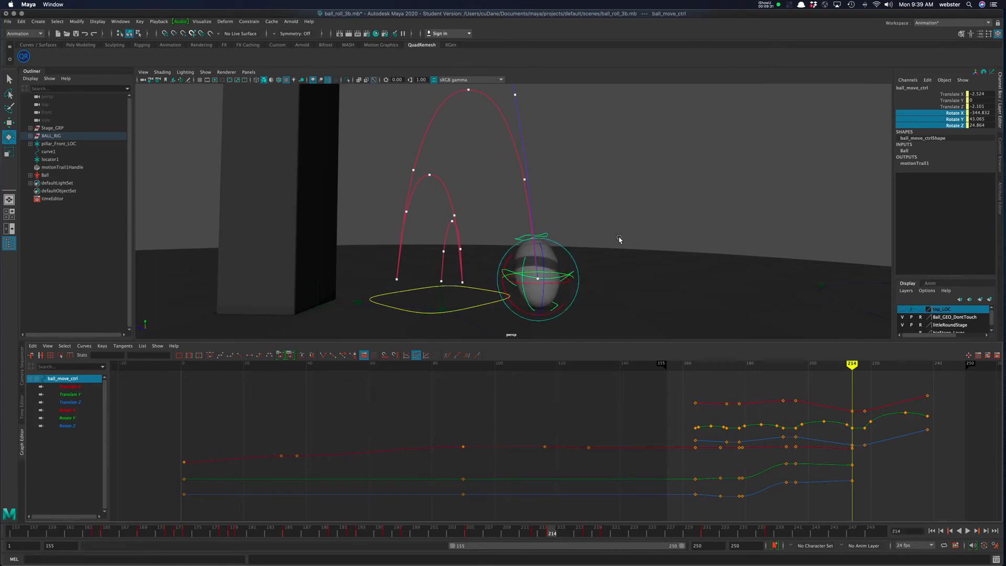
alt+drag(587, 256, 590, 291)
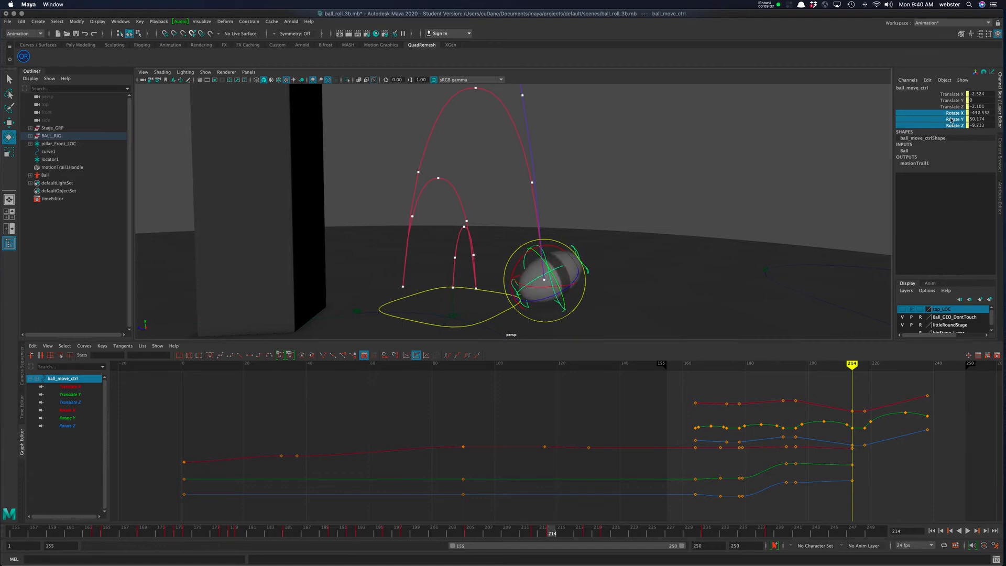
key(q)
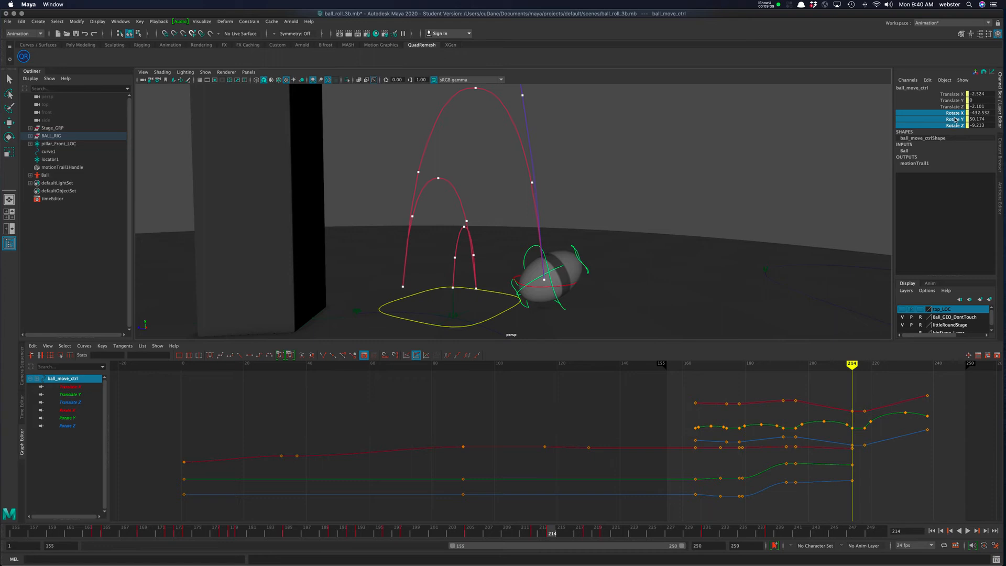
click(955, 114)
shift+click(955, 126)
right_click(955, 125)
click(953, 137)
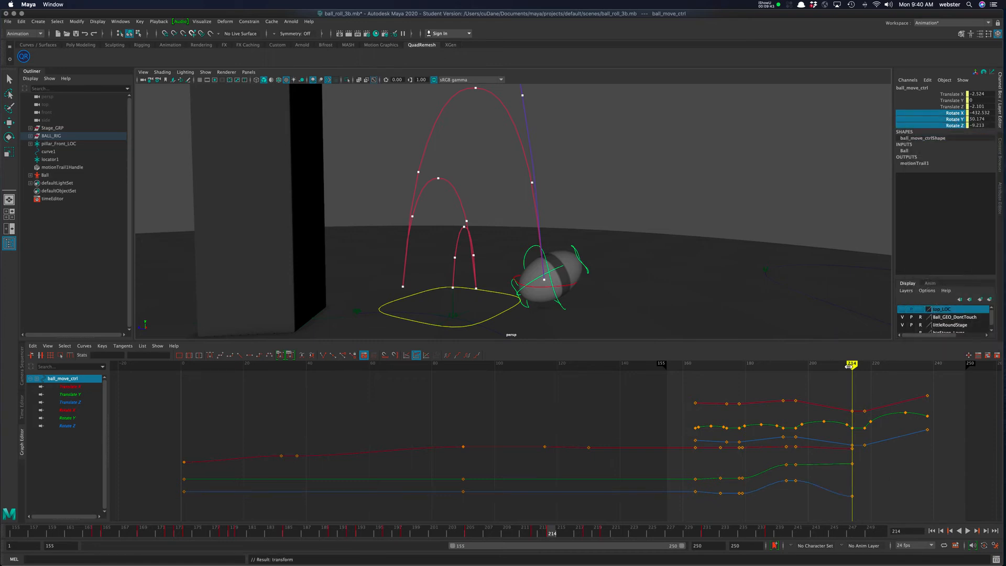
Key the same Rotate X, Y and Z values of ball_move_ctrl at frame 218
drag(854, 367, 865, 367)
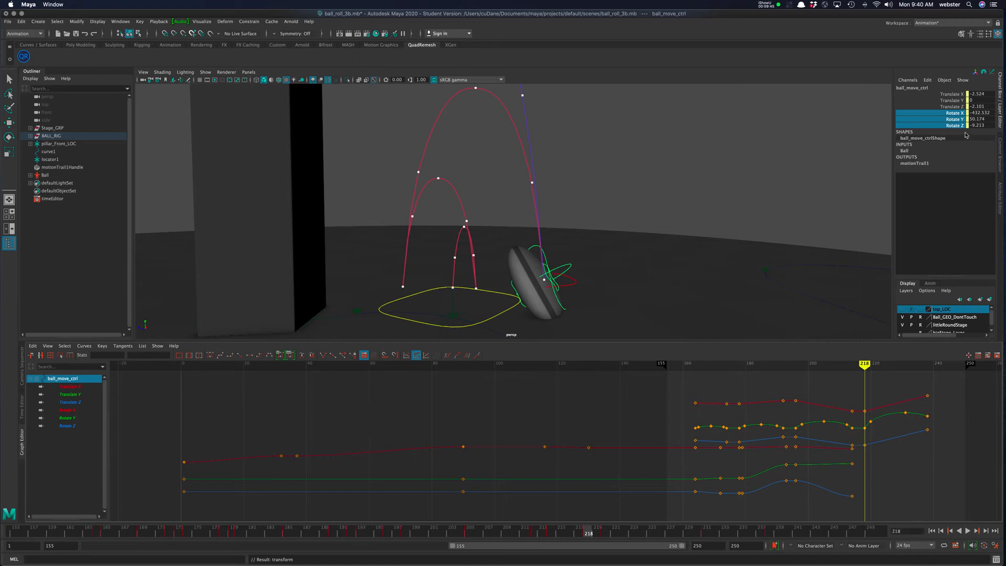
right_click(957, 120)
click(953, 134)
Select ball_deform_rotate_ctrl, rotate it at frame 214 to about -458, -15 and -36 in X, Y and Z, and key these channels
drag(866, 366, 795, 381)
click(432, 253)
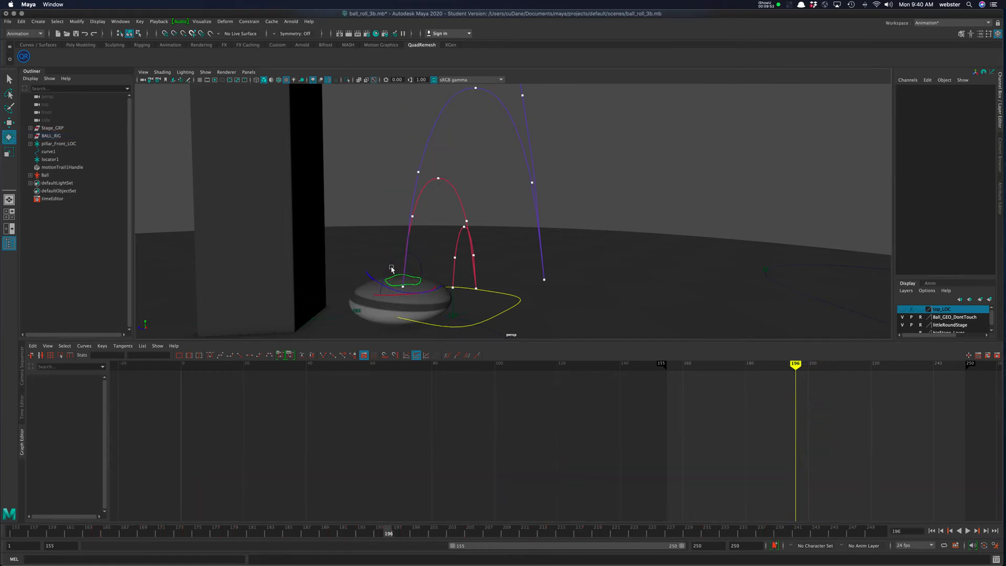
click(391, 270)
scroll(576, 445, down, 5)
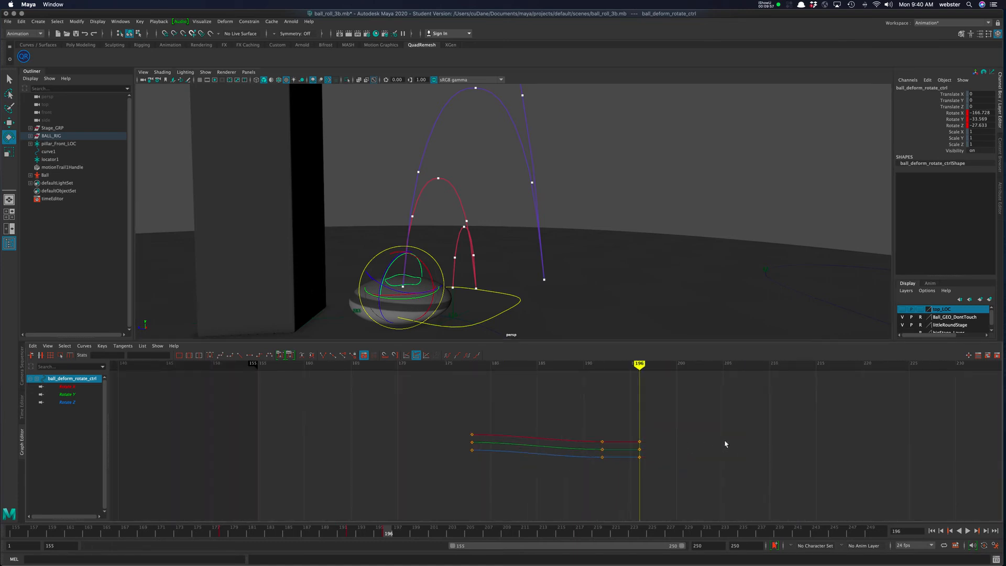
alt+middle_drag(705, 434, 456, 427)
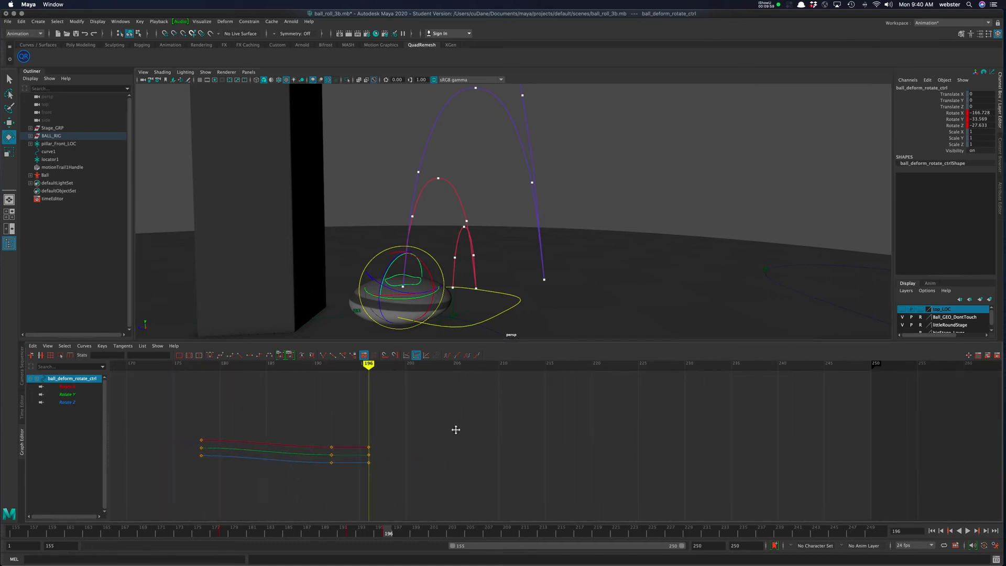
key(alt+v)
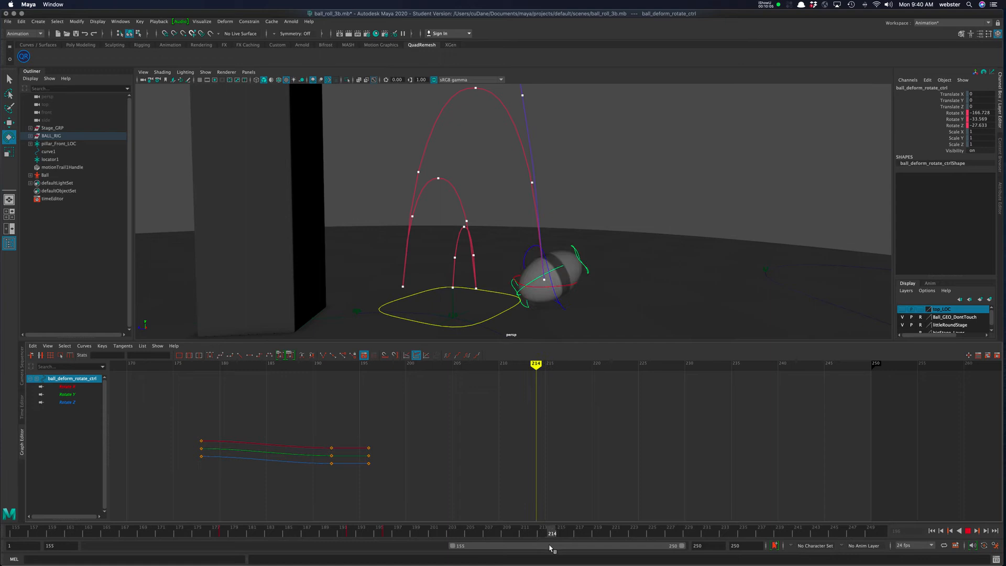
key(Escape)
drag(550, 240, 527, 276)
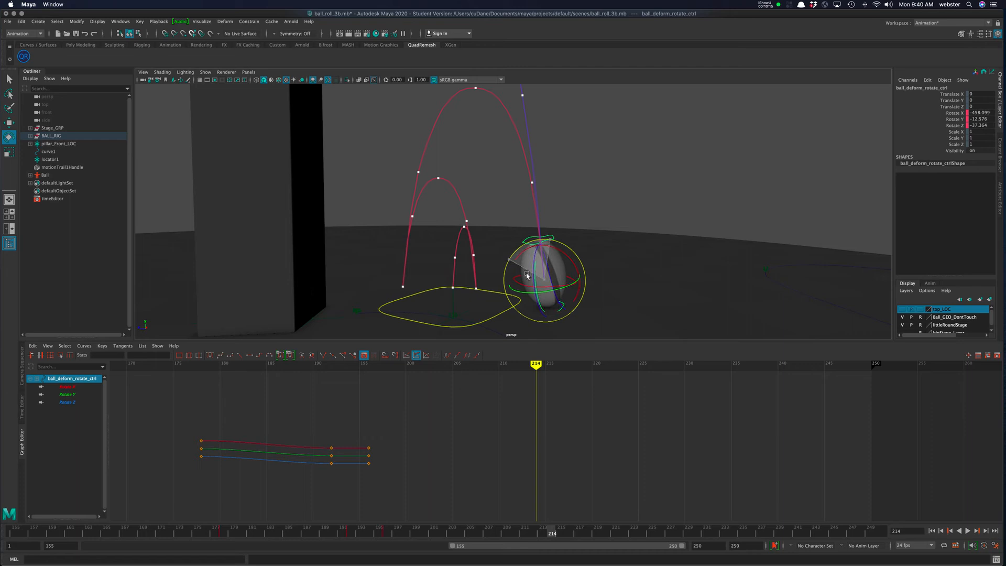
drag(527, 275, 529, 274)
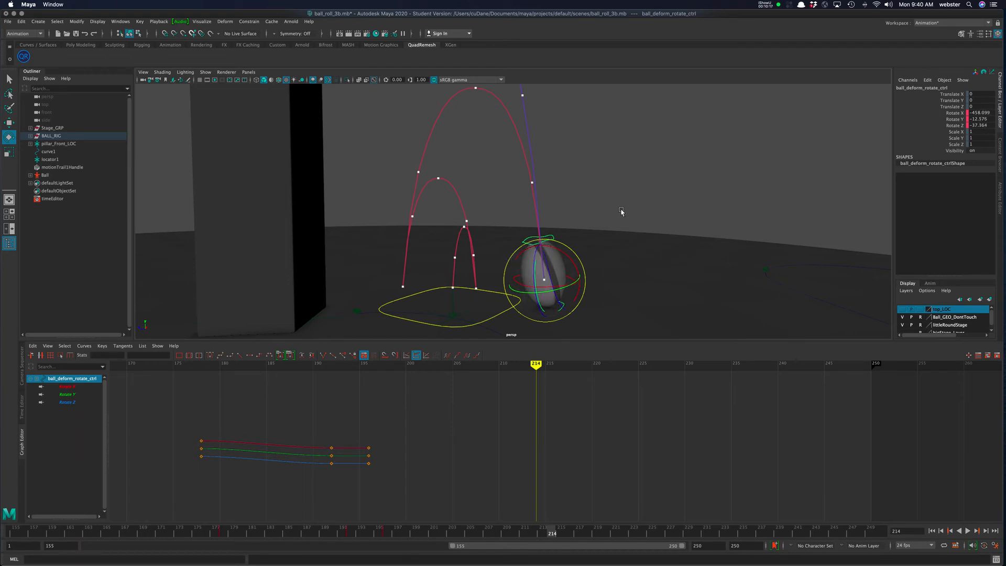
alt+drag(620, 263, 570, 260)
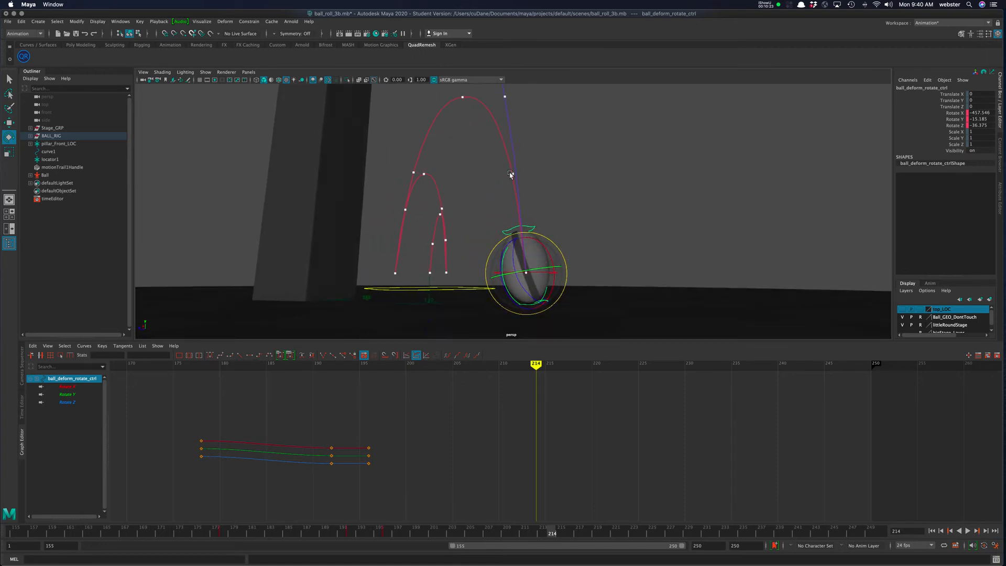
alt+drag(582, 224, 733, 240)
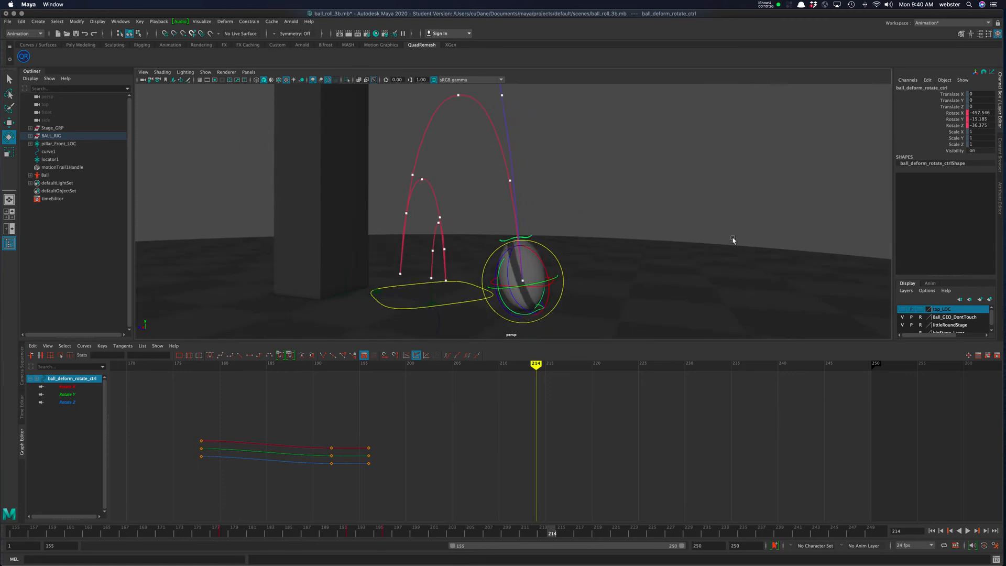
drag(960, 114, 957, 125)
right_click(952, 121)
click(950, 135)
Examine the ball's spin along its arc between frames 204 and 214, up to the stretched contact pose
drag(550, 534, 488, 532)
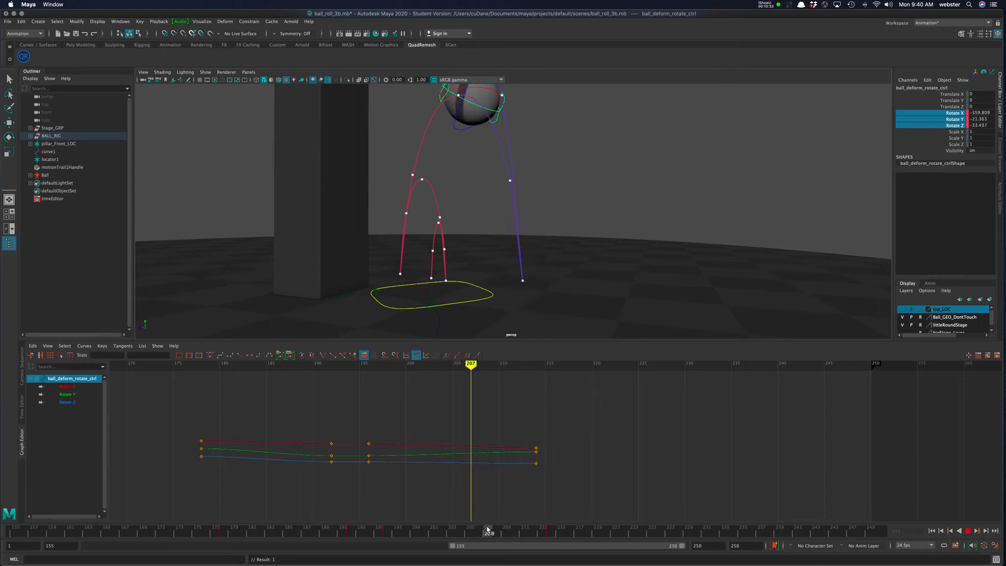
alt+drag(507, 203, 494, 191)
alt+middle_drag(492, 228, 482, 267)
alt+drag(483, 273, 487, 262)
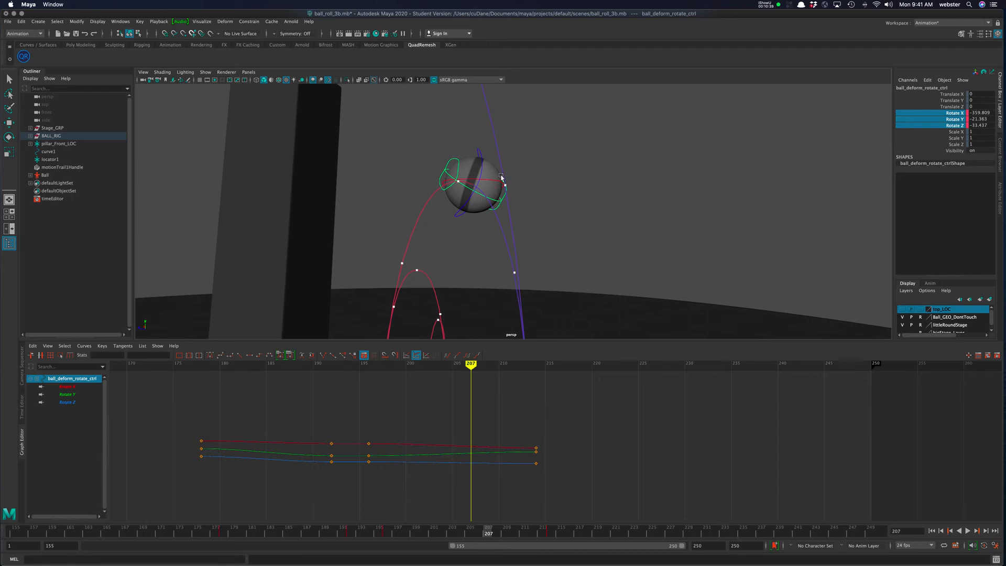
drag(470, 376, 448, 374)
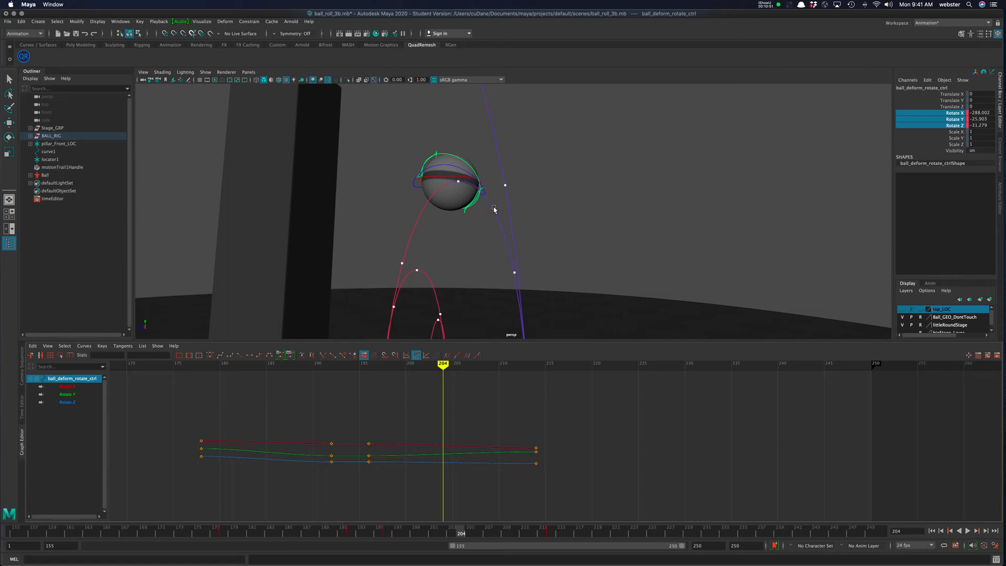
drag(444, 374, 508, 383)
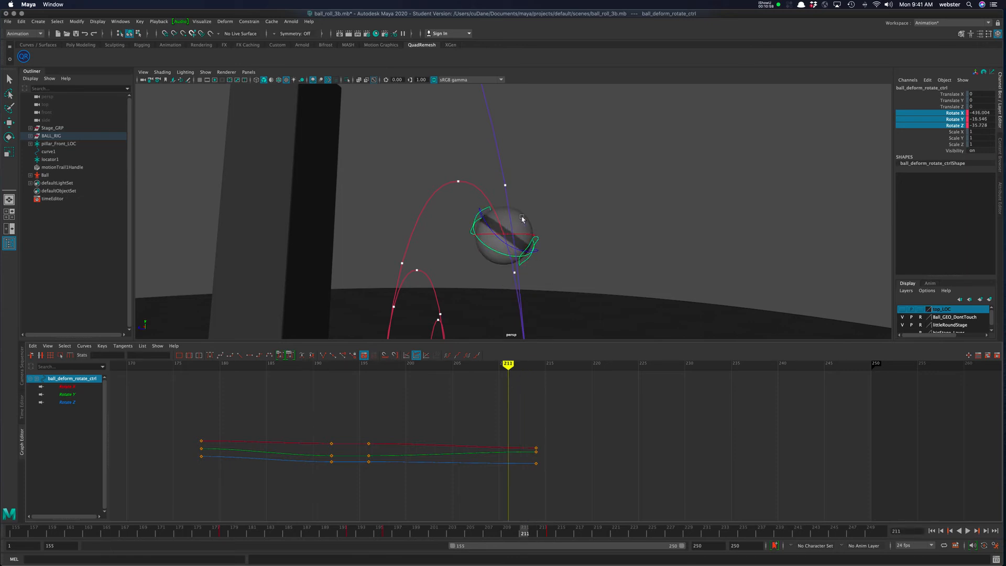
key(alt+v)
drag(507, 365, 527, 365)
alt+right_drag(597, 149, 560, 152)
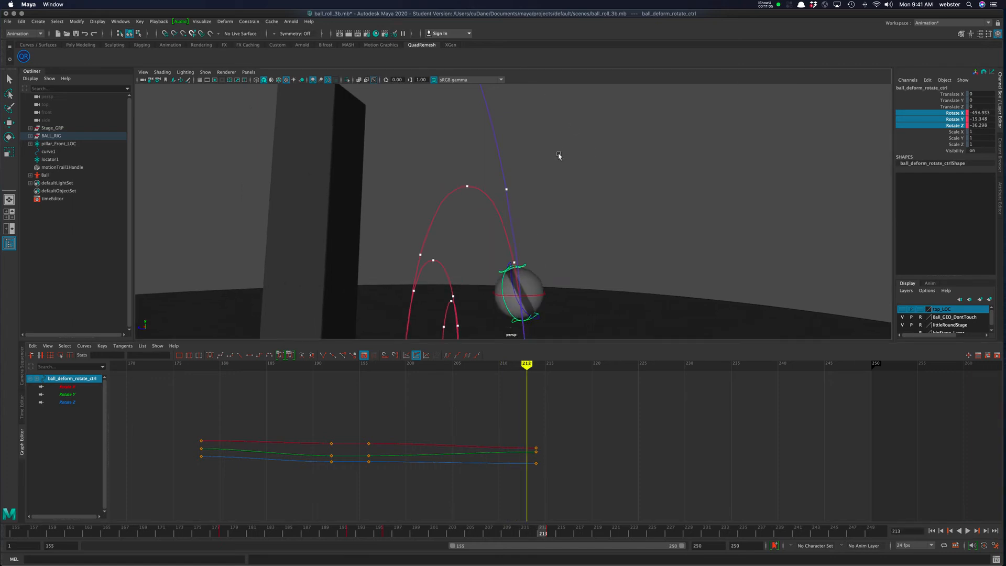
alt+drag(530, 301, 534, 319)
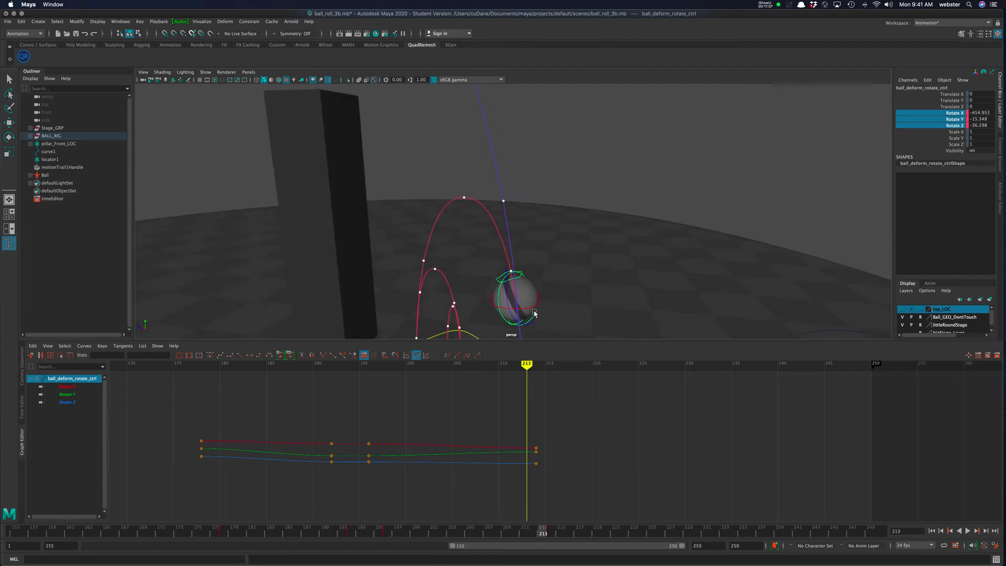
alt+middle_drag(534, 318, 547, 248)
alt+drag(547, 249, 541, 228)
mouse_move(541, 229)
alt+middle_down()
mouse_move(562, 231)
mouse_move(540, 236)
alt+middle_up()
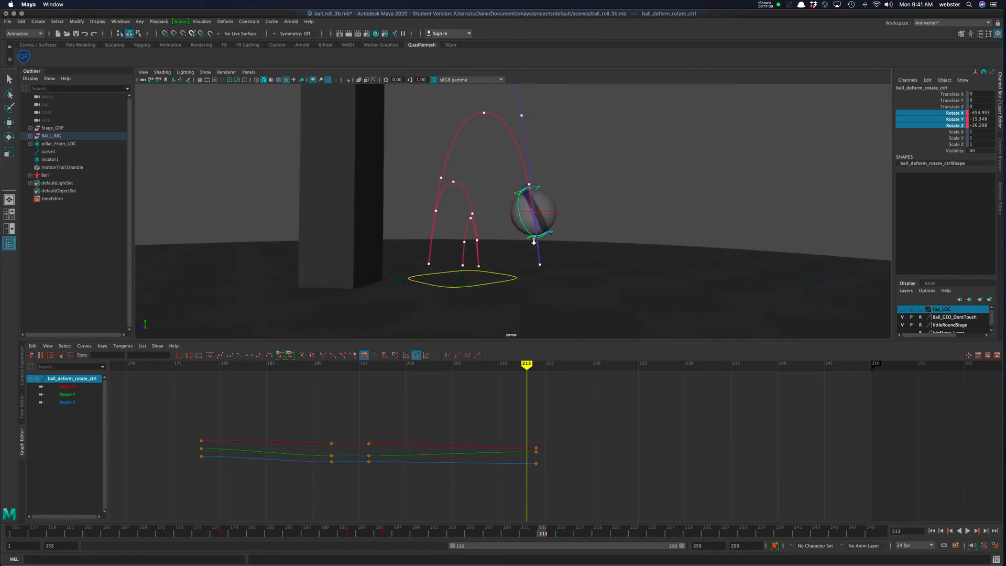
alt+right_drag(539, 236, 592, 282)
key(alt+v)
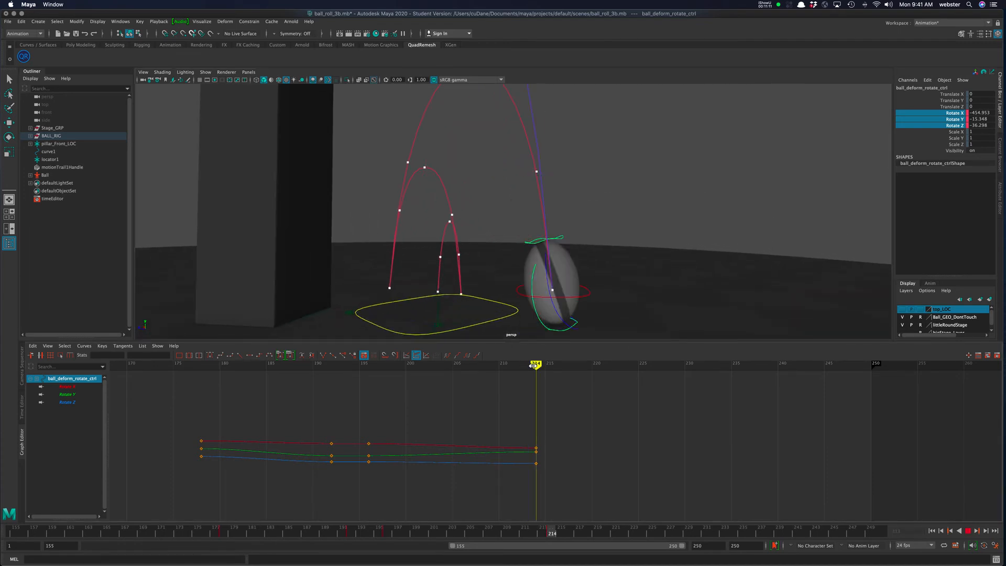
key(alt+v)
Fine-tune ball_deform_rotate_ctrl at frame 214 to about -459, -16 and -36 in X, Y and Z, and key these channels again
alt+drag(662, 260, 683, 258)
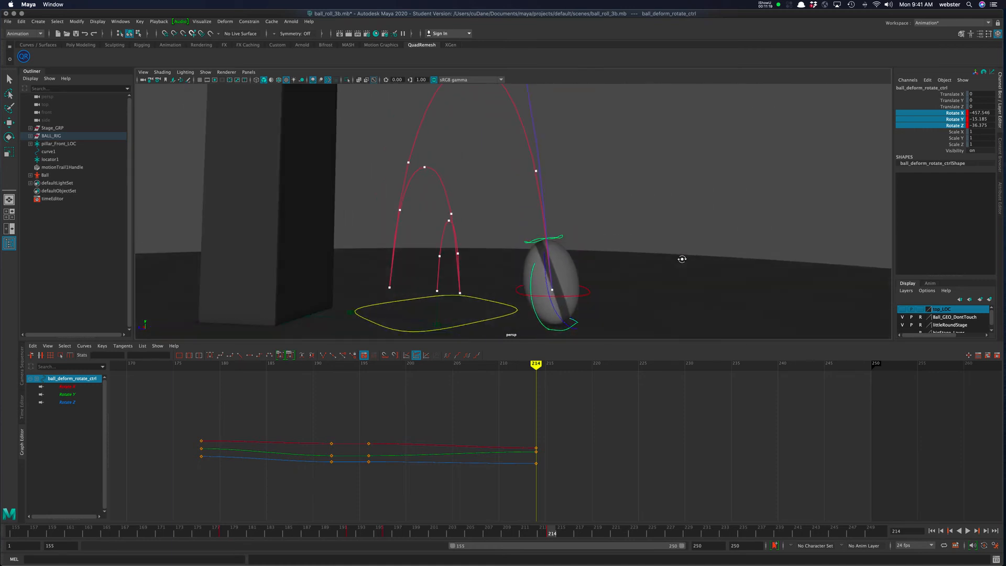
key(e)
drag(562, 252, 598, 257)
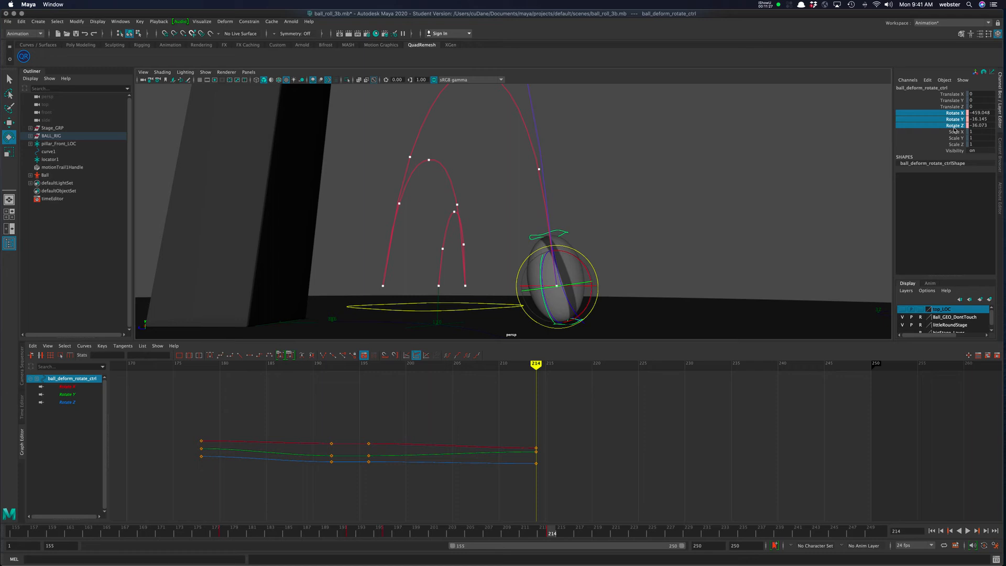
right_click(952, 134)
click(952, 138)
Key the same Rotate X, Y and Z values of ball_deform_rotate_ctrl at frame 218, and check the pose at frame 221
drag(551, 534, 589, 534)
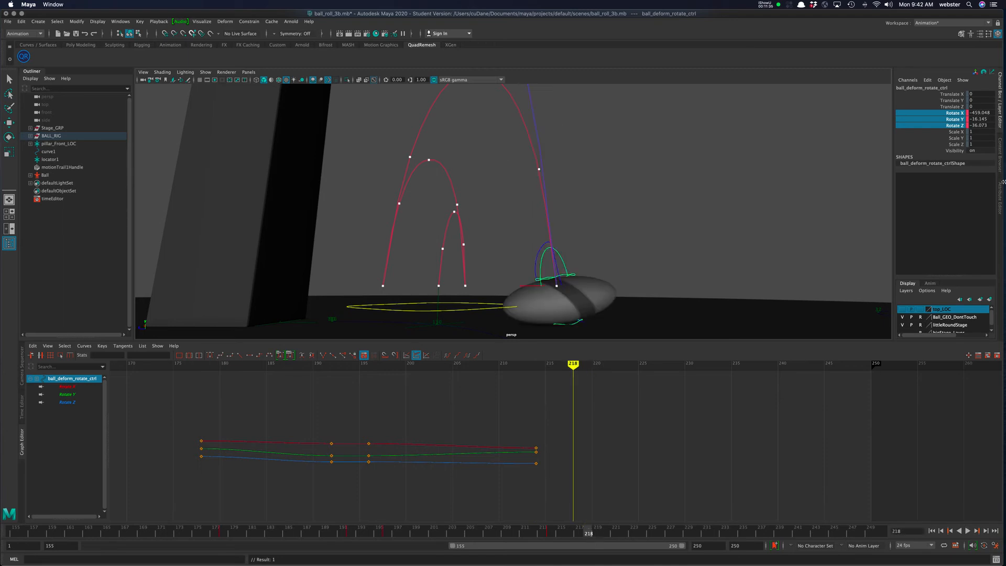
drag(951, 114, 950, 126)
right_click(951, 125)
click(947, 144)
drag(581, 533, 616, 533)
alt+right_drag(586, 252, 488, 247)
alt+drag(487, 247, 506, 258)
alt+right_drag(505, 258, 492, 244)
alt+middle_drag(491, 245, 534, 299)
alt+drag(533, 299, 629, 285)
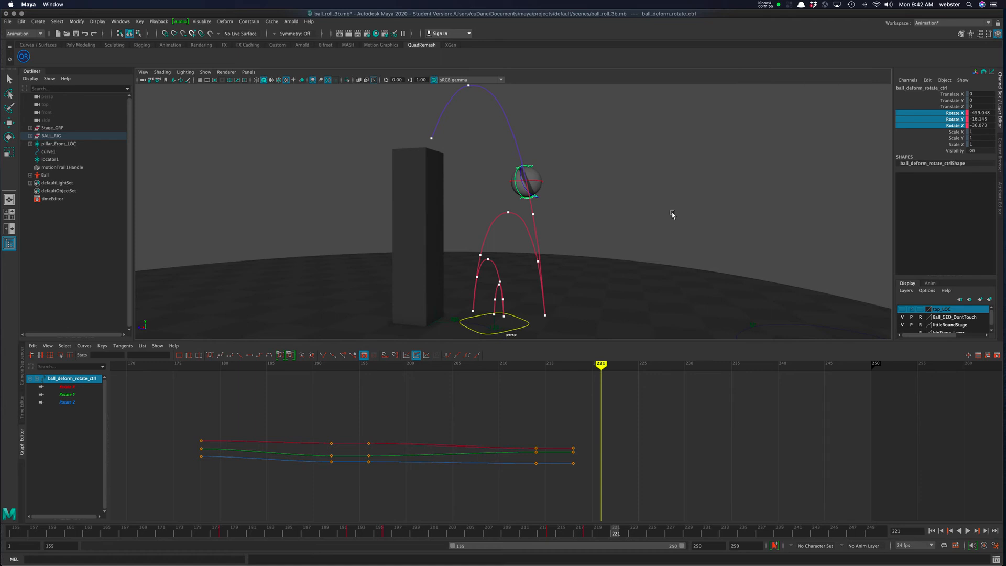
Hide motionTrail1Handle temporarily and show it again
key(alt+v)
click(73, 166)
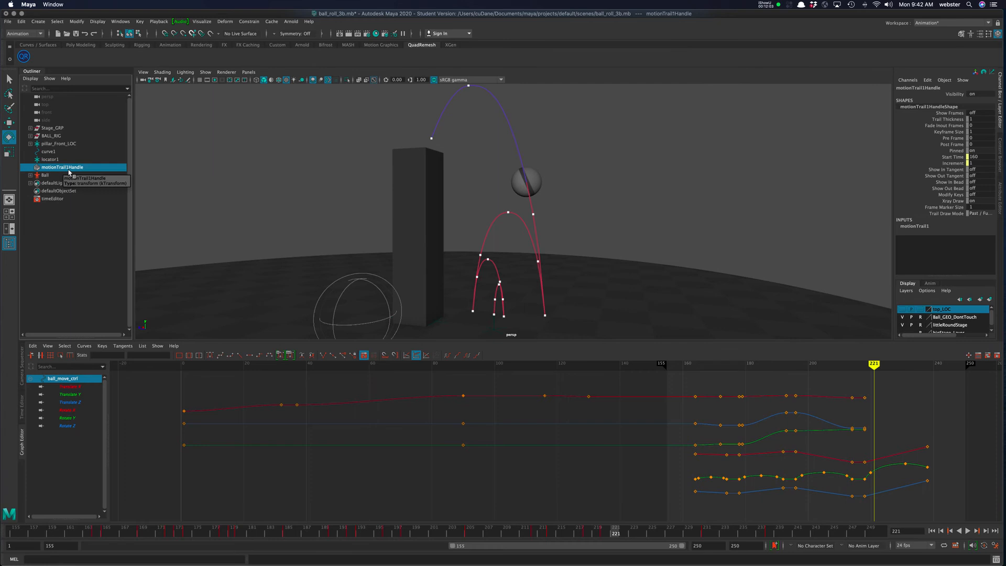
key(h)
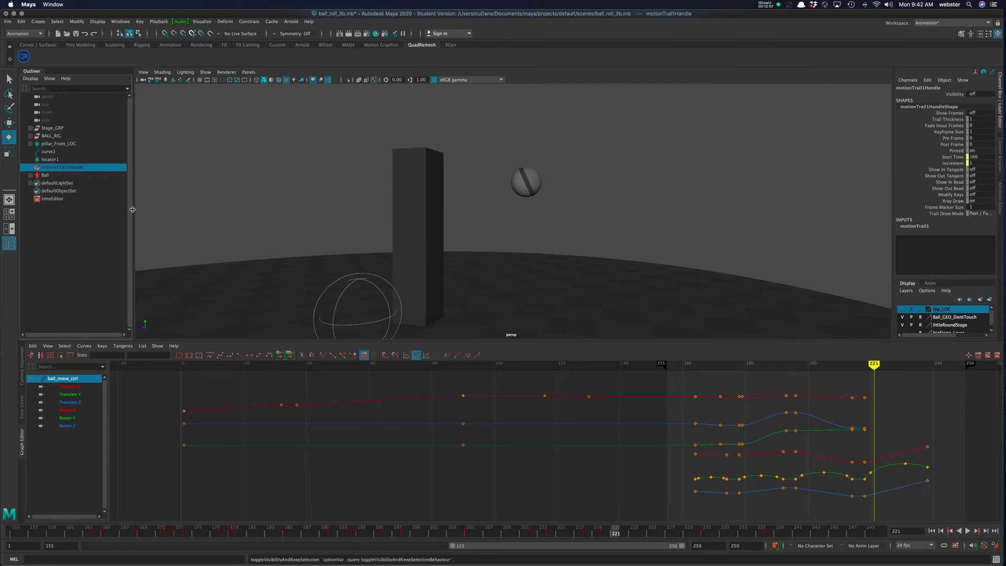
key(s)
click(61, 181)
click(62, 169)
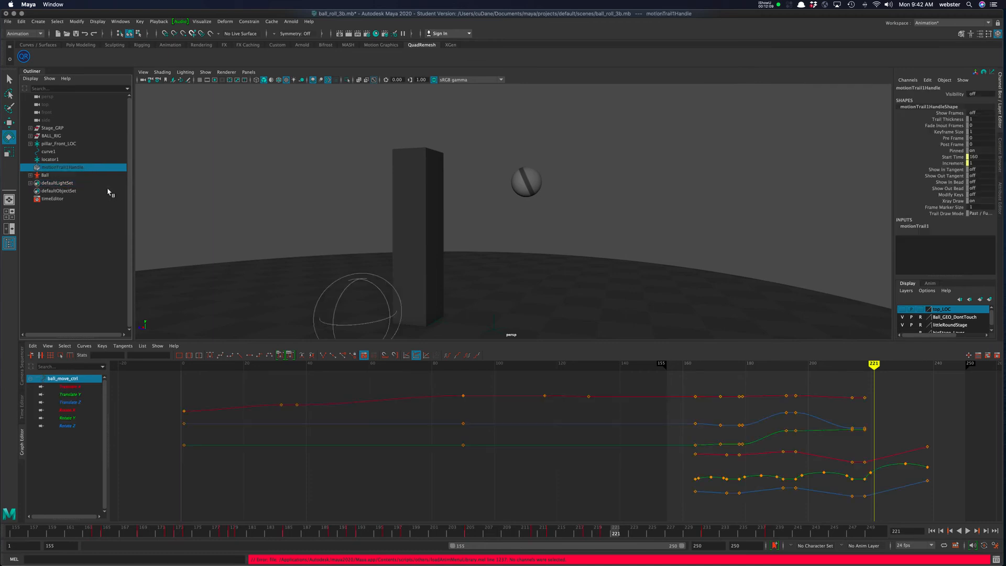
key(h)
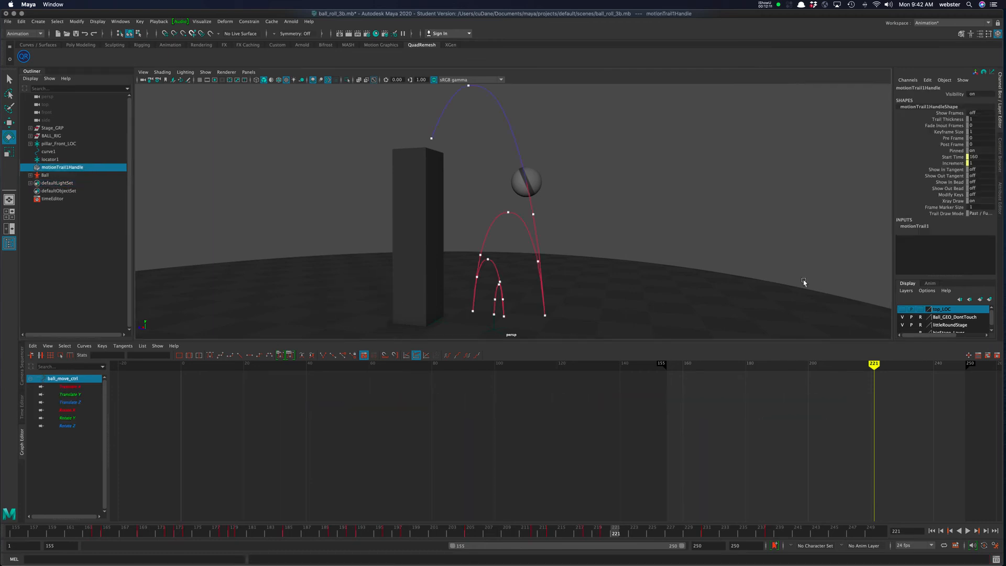
Play the animation from frame 155 with nothing selected, then scrub from frame 235 back to 178 to examine the ball's bounces
click(800, 257)
click(932, 531)
click(969, 531)
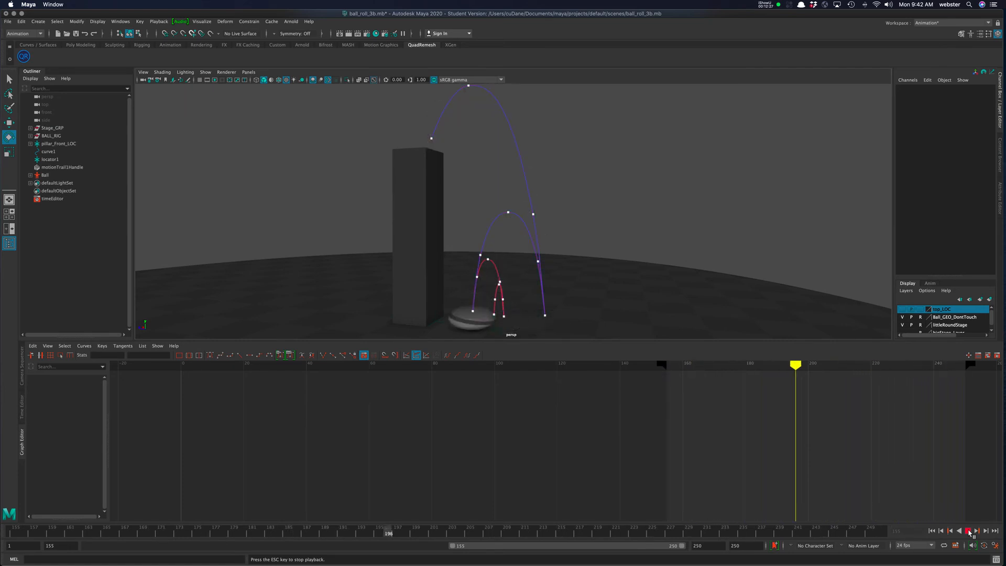
click(969, 531)
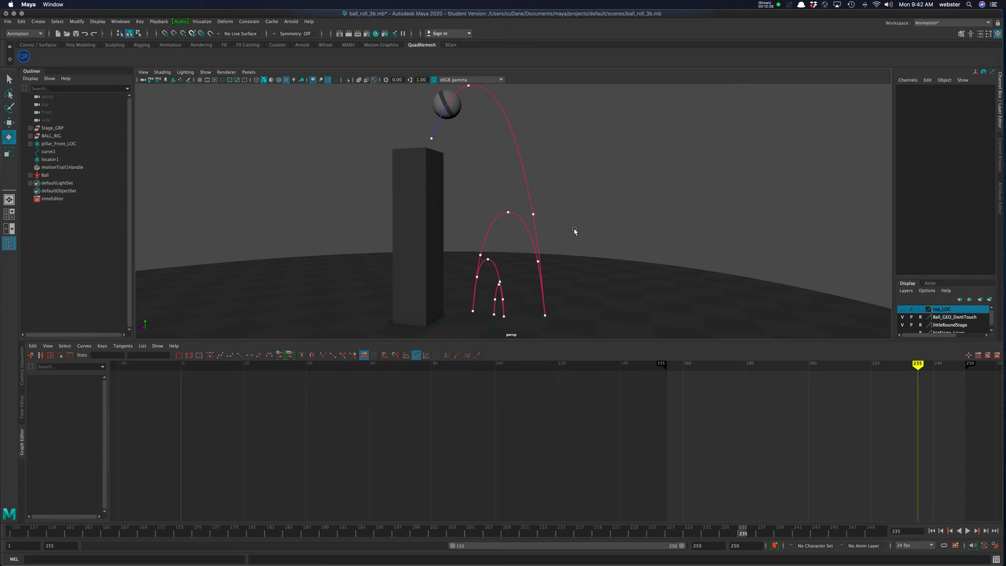
alt+drag(575, 231, 580, 245)
alt+right_drag(580, 245, 588, 223)
alt+middle_drag(588, 222, 564, 200)
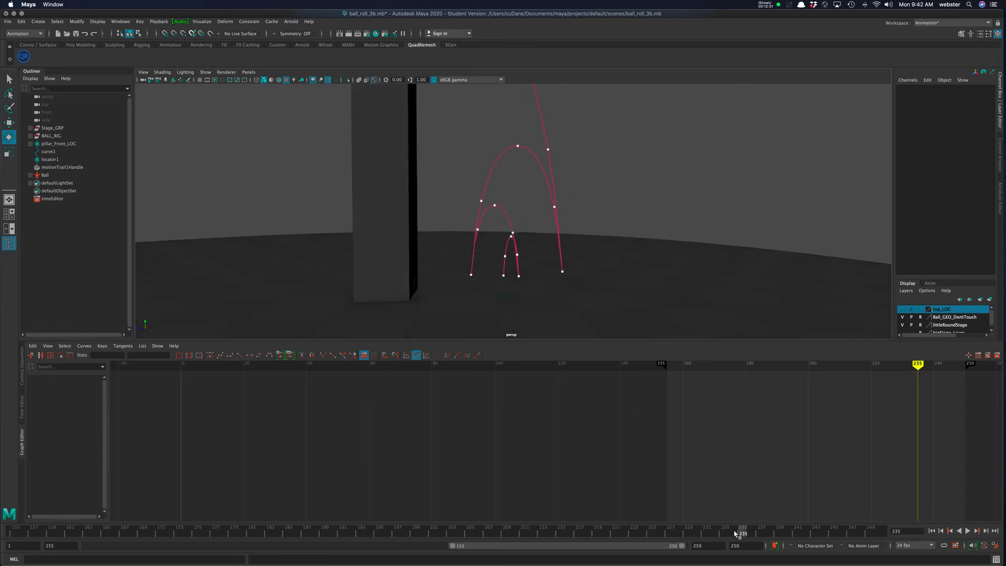
drag(743, 534, 225, 507)
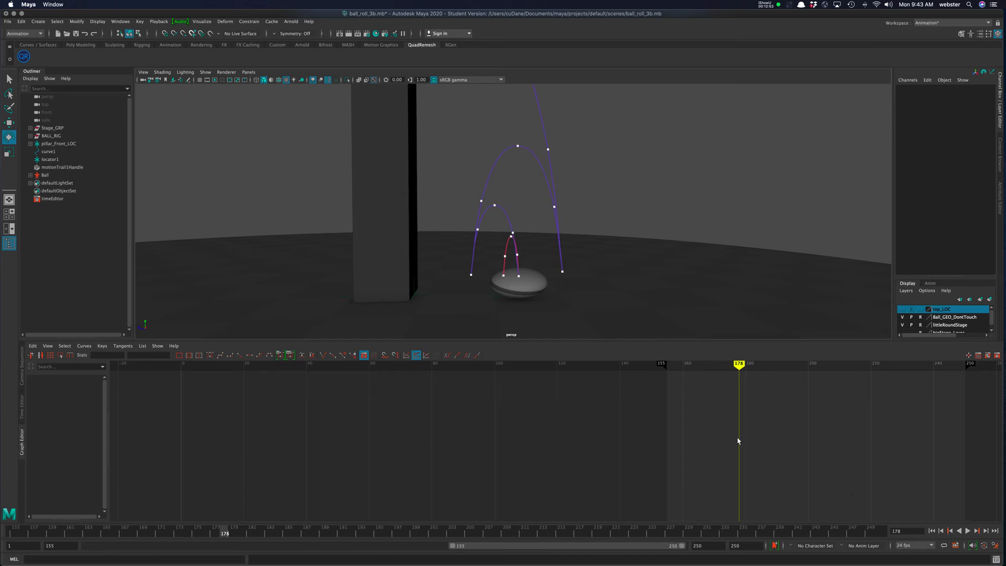
Replay the animation from frame 155 with the whole ball path in view, and inspect the pose at frame 189
alt+drag(663, 297, 648, 278)
alt+middle_drag(648, 278, 645, 318)
alt+drag(645, 318, 639, 300)
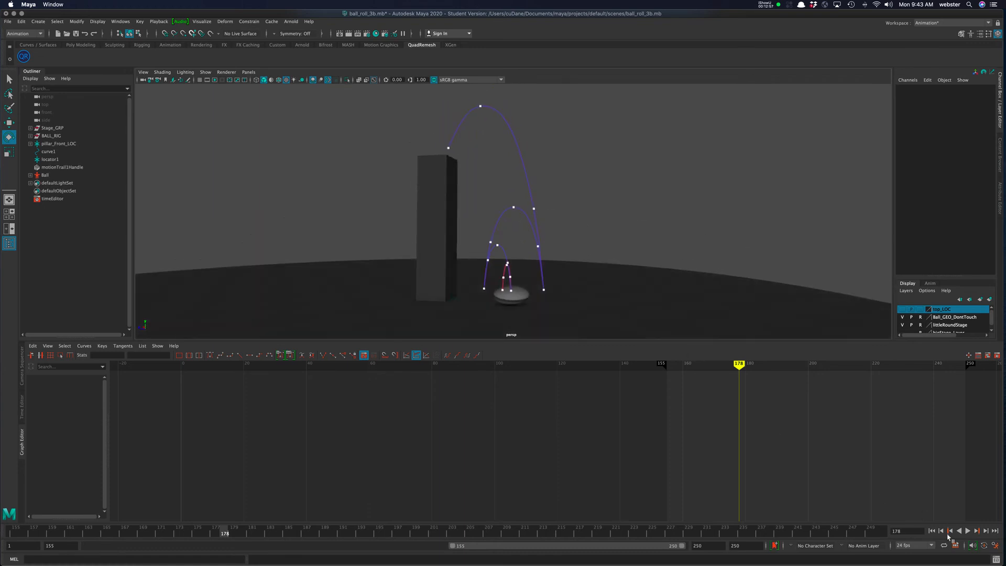
click(932, 531)
click(968, 531)
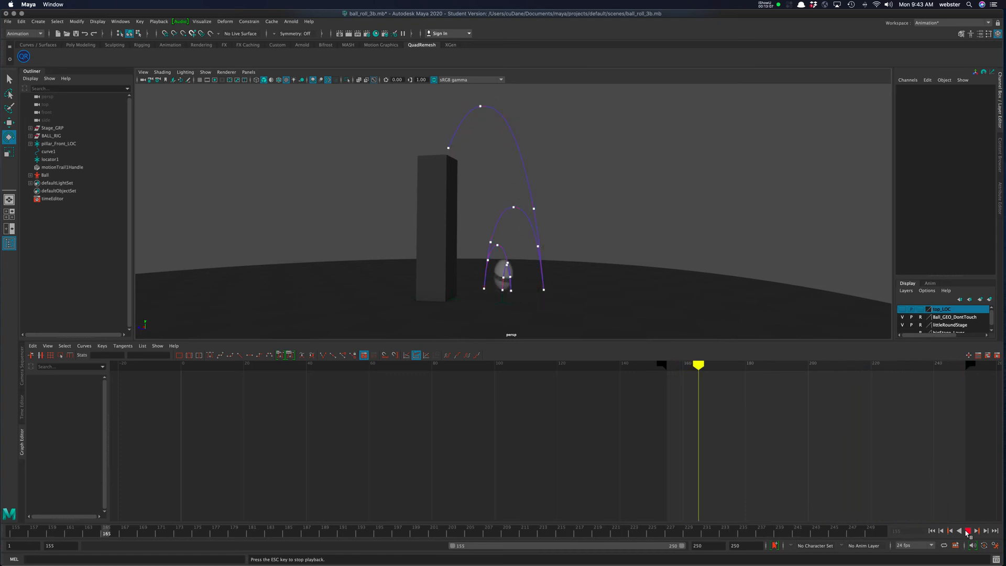
click(969, 531)
alt+drag(571, 256, 420, 253)
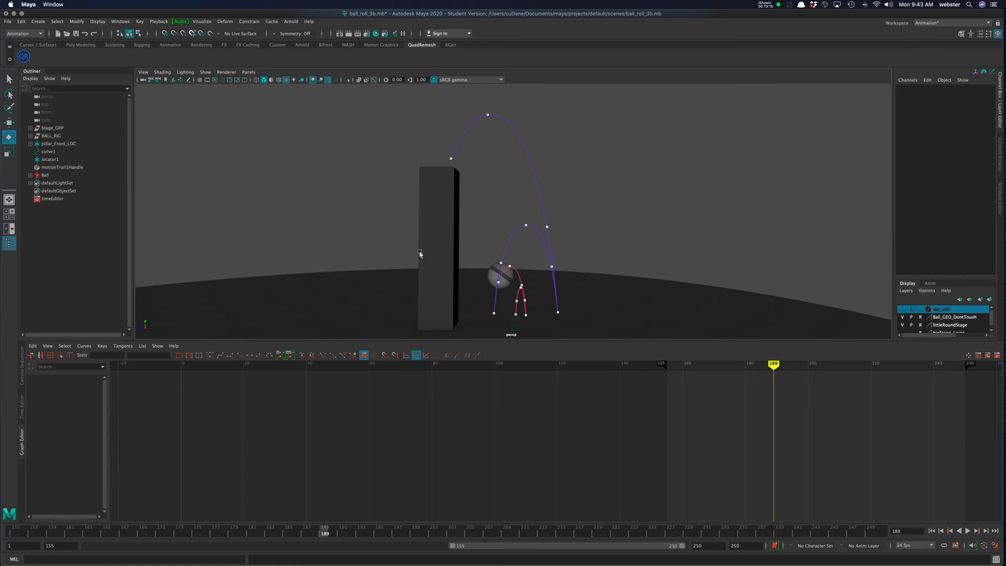
Select ball_move_ctrl and key its Rotate X, Y and Z channels at frame 218
key(alt+1)
click(490, 266)
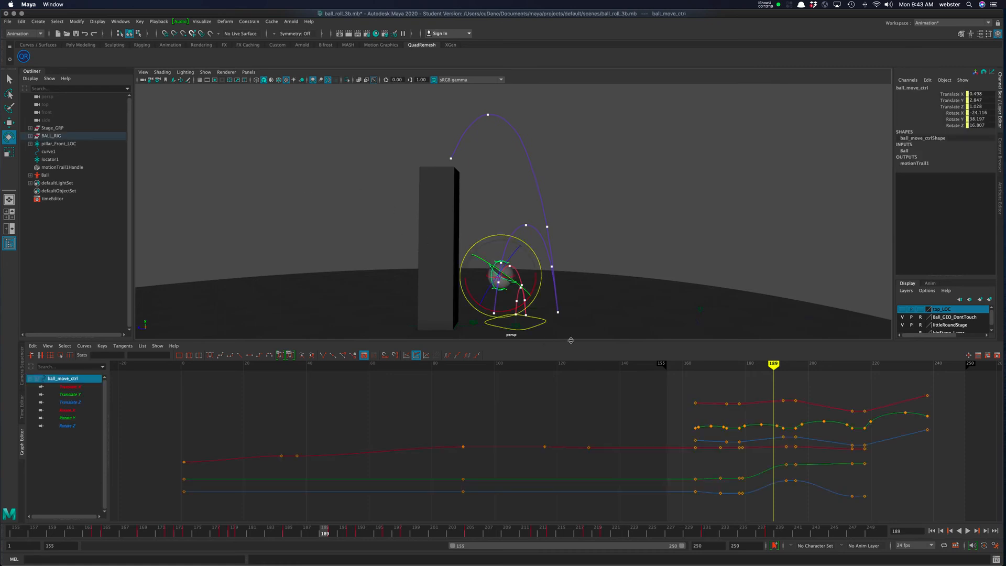
drag(775, 366, 864, 379)
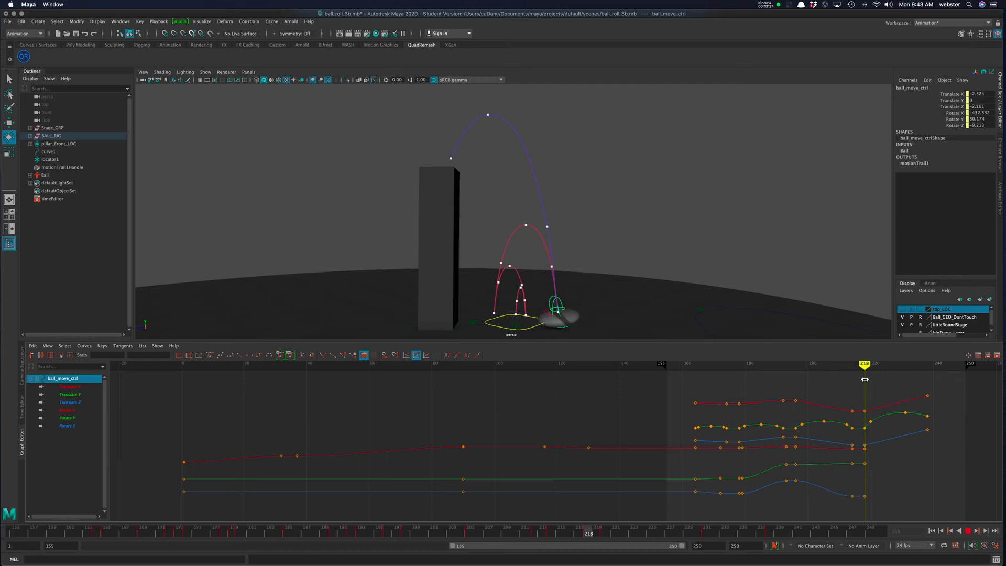
click(953, 114)
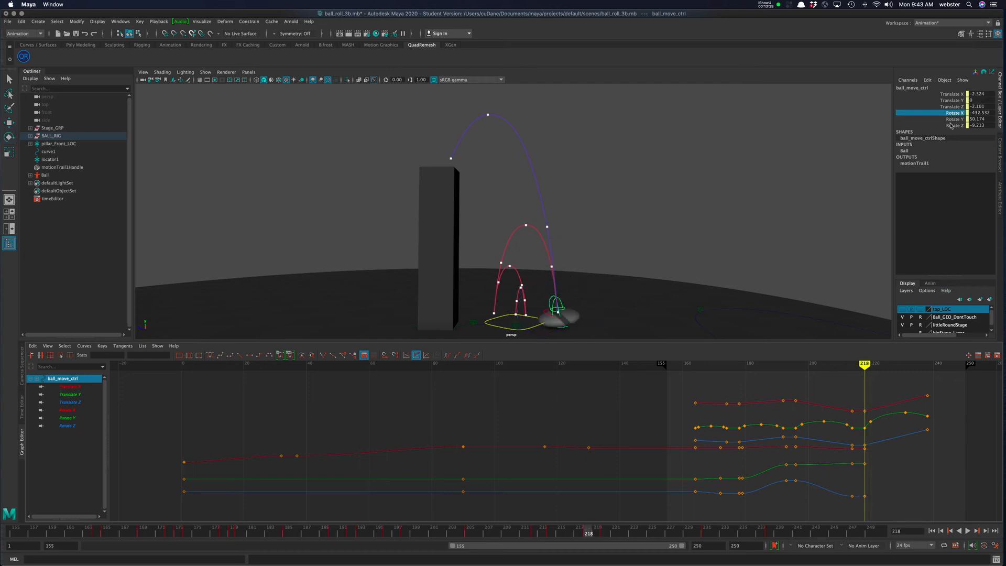
shift+click(952, 127)
right_click(952, 126)
click(949, 141)
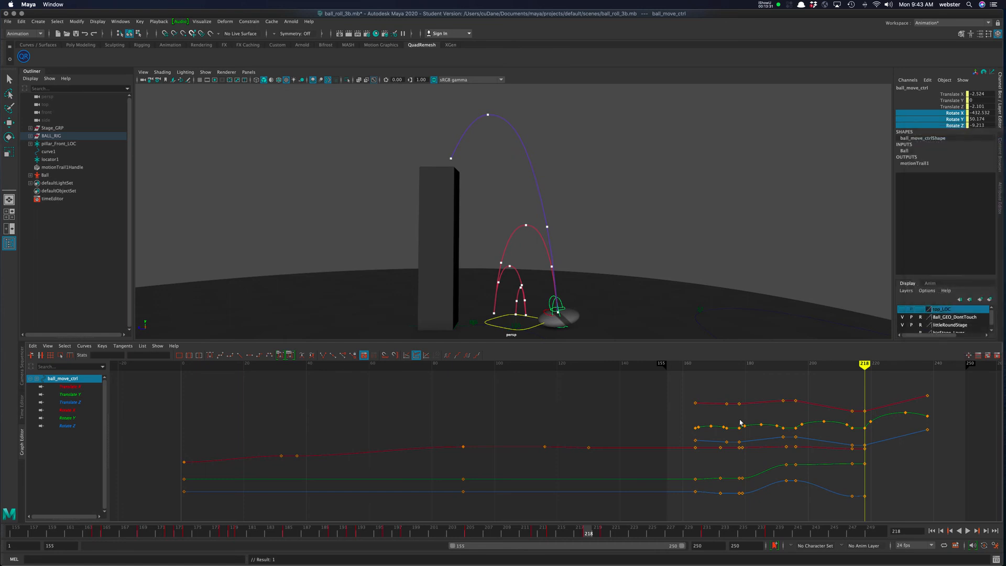
Rotate ball_move_ctrl at frame 234 to about 154, 28 and 3 in X, Y and Z, and key these channels
drag(866, 363, 914, 367)
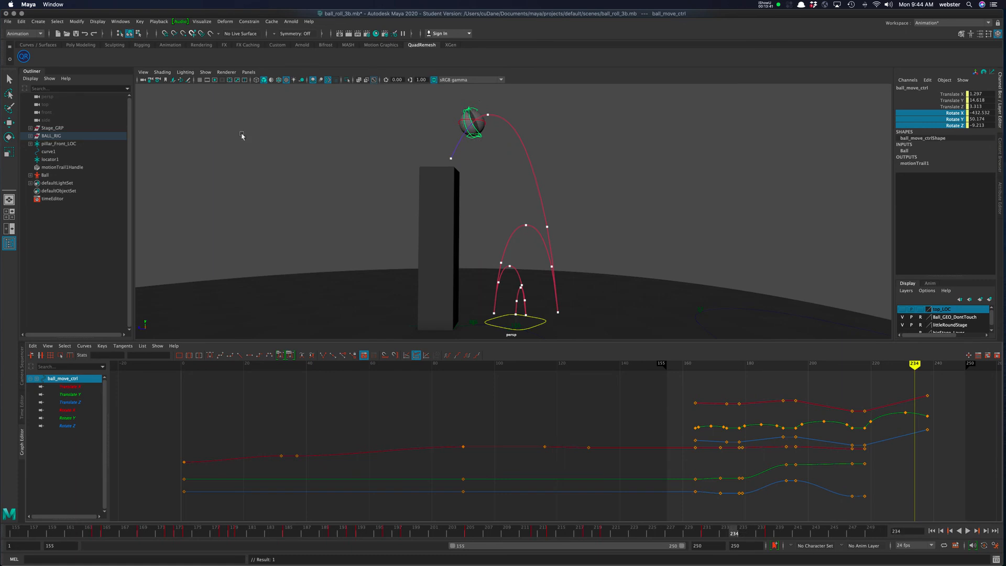
click(9, 137)
alt+drag(502, 158, 518, 191)
drag(497, 111, 473, 158)
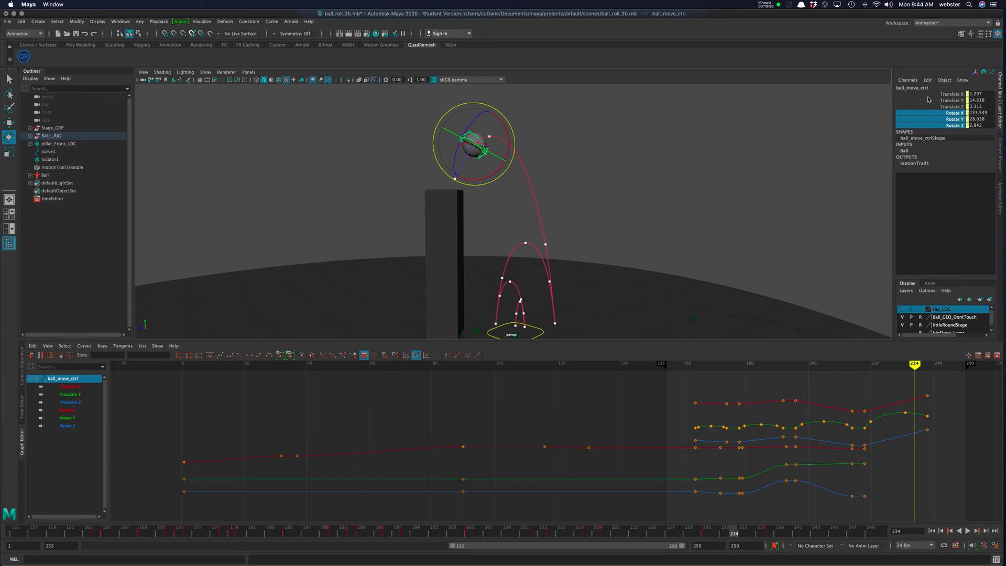
right_click(955, 120)
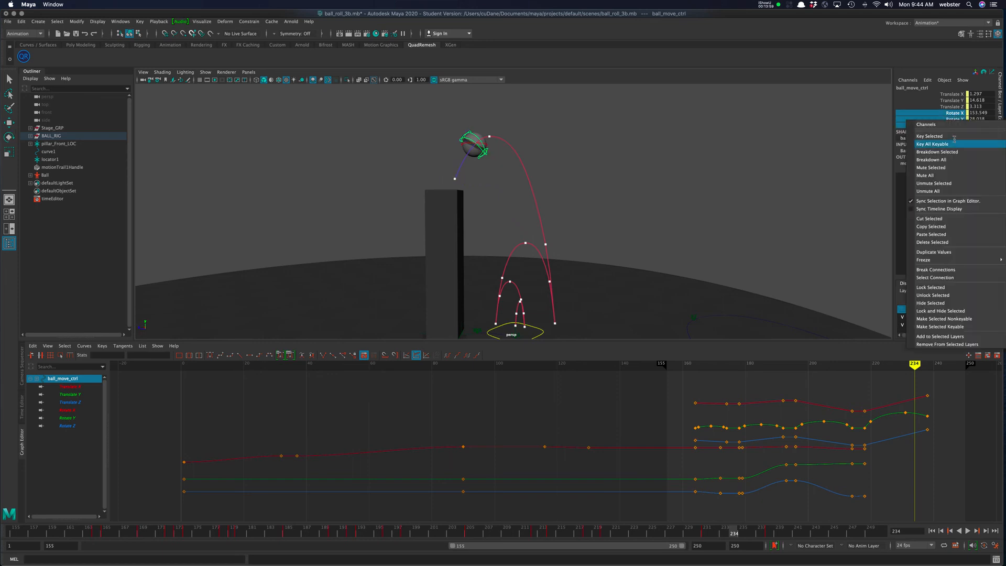
click(944, 137)
Move ball_move_ctrl's Rotate X, Y and Z keys from frame 234 to about frame 238, and turn on time snapping
mouse_move(912, 366)
mouse_down()
mouse_move(764, 372)
mouse_move(926, 372)
mouse_up()
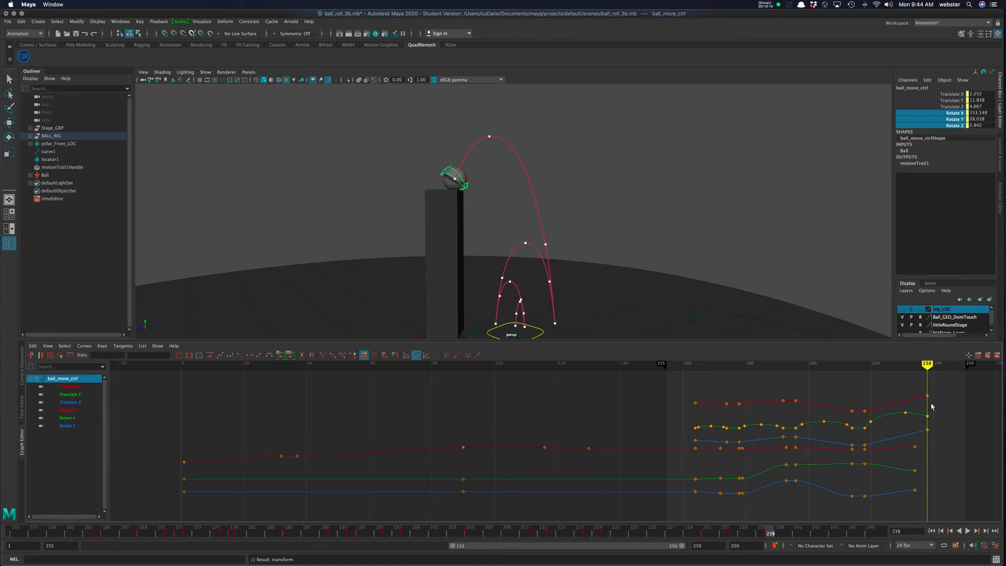
drag(73, 410, 74, 426)
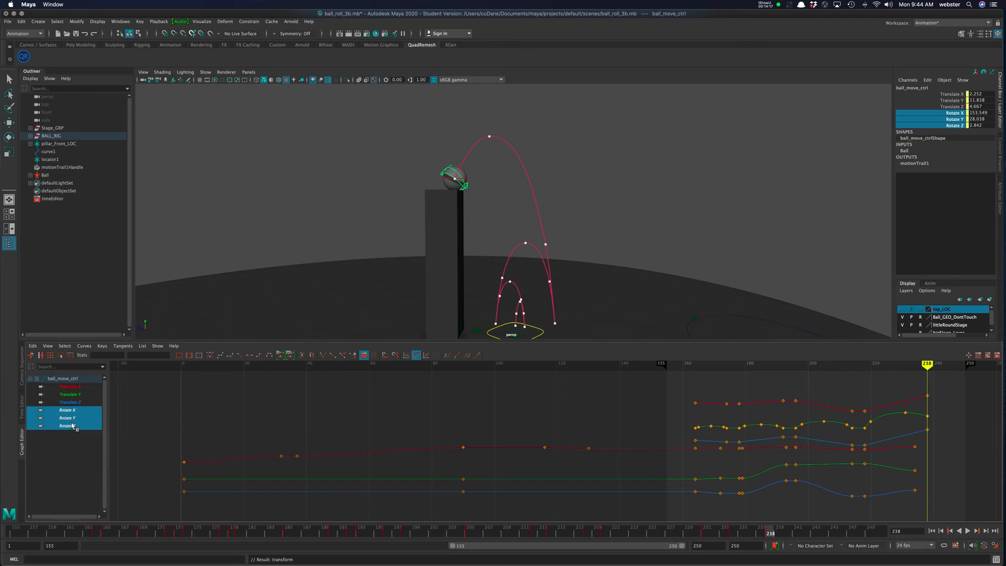
drag(910, 387, 933, 512)
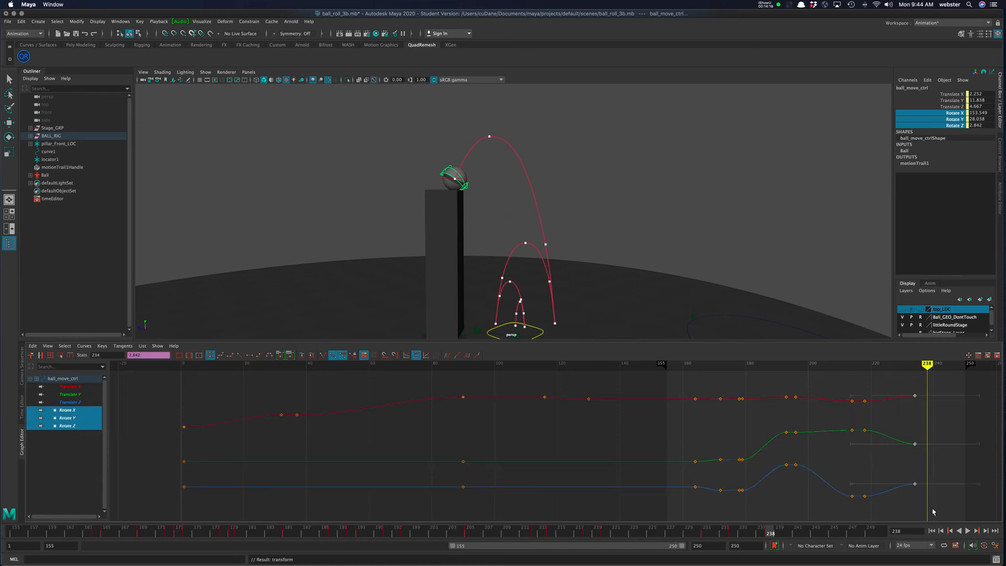
mouse_move(928, 367)
mouse_down()
mouse_move(903, 367)
mouse_move(928, 366)
mouse_up()
key(w)
shift+middle_drag(915, 456, 921, 456)
click(385, 356)
mouse_move(928, 385)
mouse_down()
mouse_move(824, 385)
mouse_move(933, 385)
mouse_move(844, 386)
mouse_move(934, 395)
mouse_move(924, 395)
mouse_up()
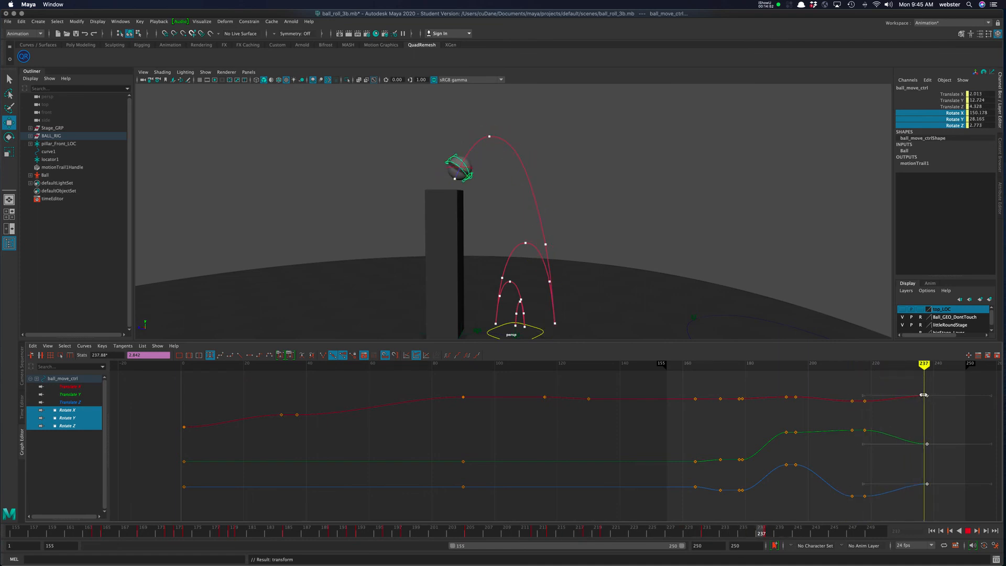
Adjust the tangent of ball_move_ctrl's Translate Y key at frame 238 so it slopes steeply downward
click(69, 394)
click(928, 417)
click(956, 475)
middle_drag(953, 488, 949, 493)
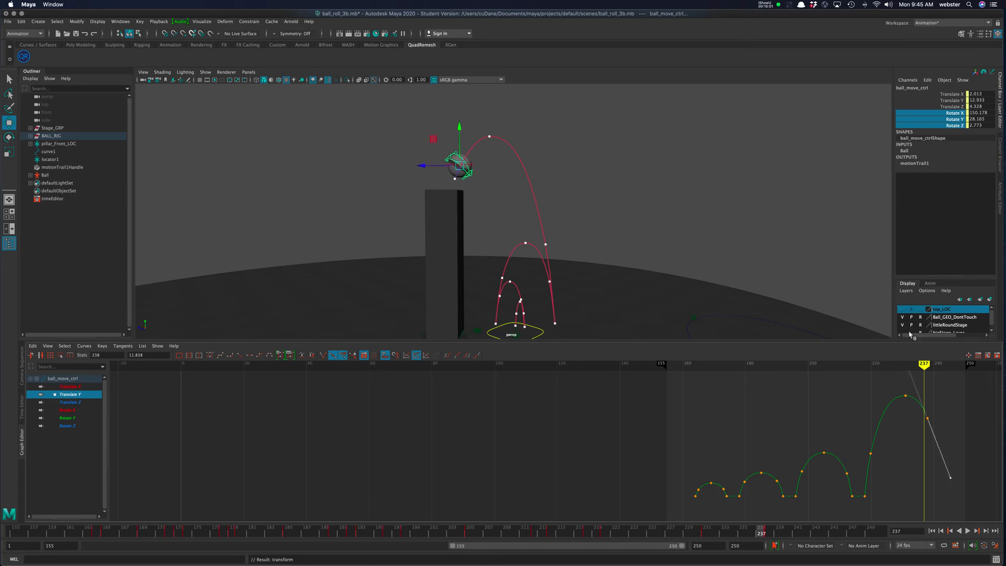
Play and scrub the animation from frame 155 through 224 to check the ball's spin, including the contact at frame 218
drag(924, 366, 867, 354)
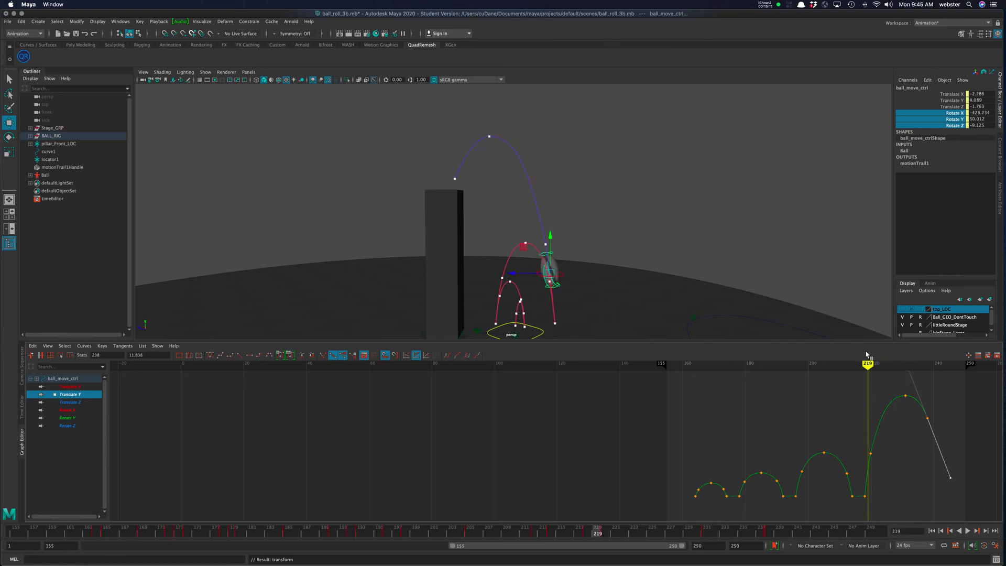
click(932, 532)
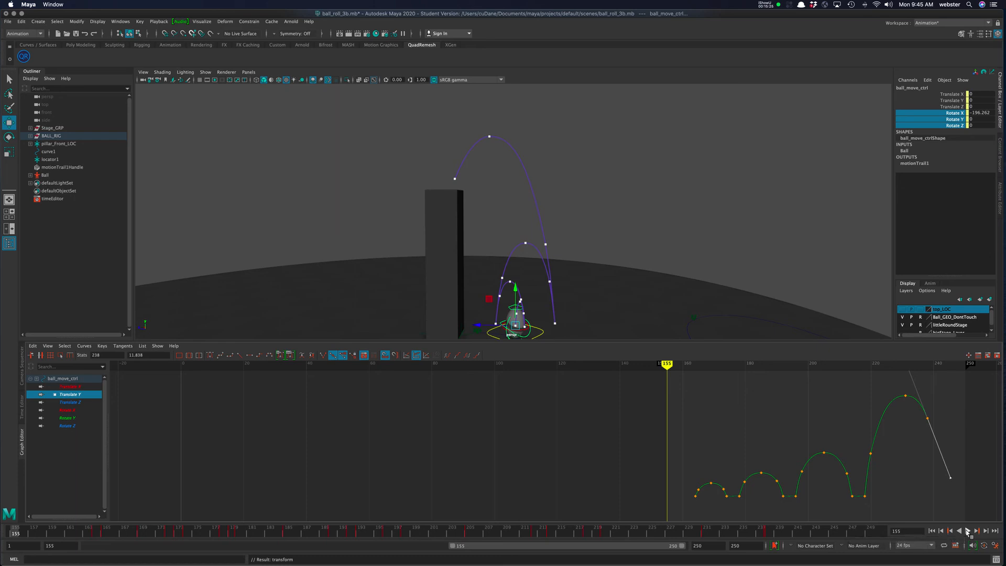
click(968, 531)
drag(393, 539, 499, 540)
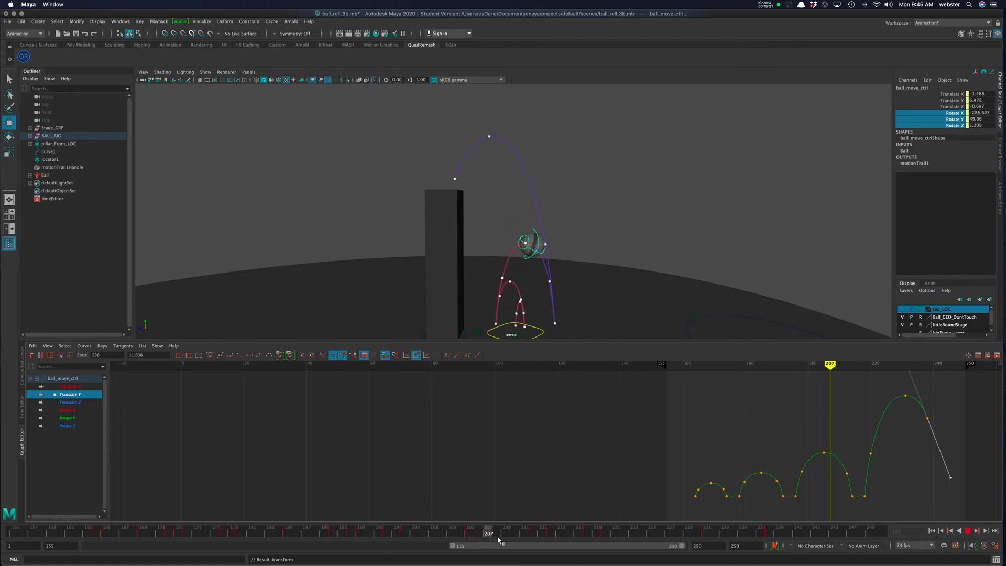
drag(632, 565, 643, 565)
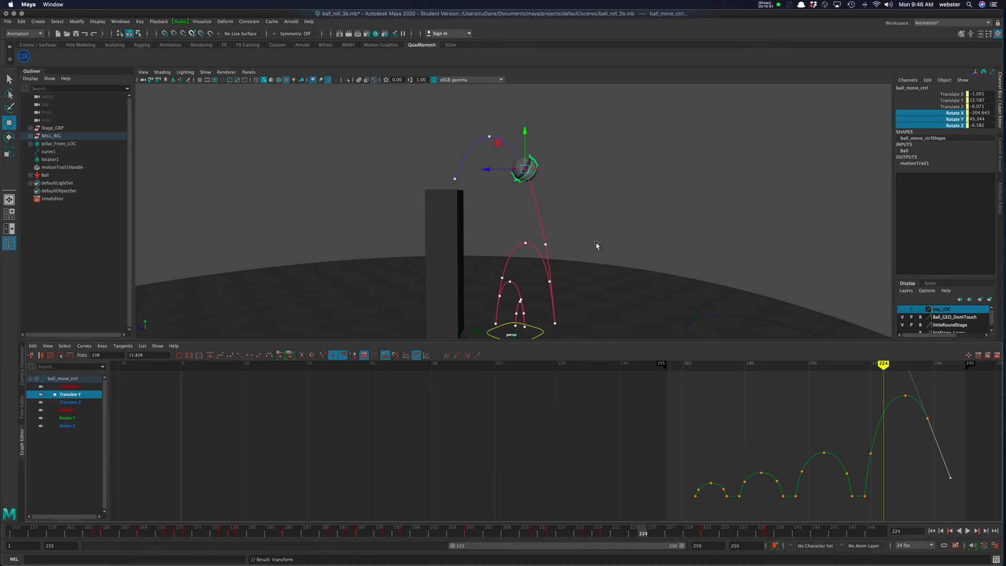
mouse_move(886, 366)
mouse_down()
mouse_move(747, 365)
mouse_move(904, 364)
mouse_move(850, 367)
mouse_move(865, 364)
mouse_up()
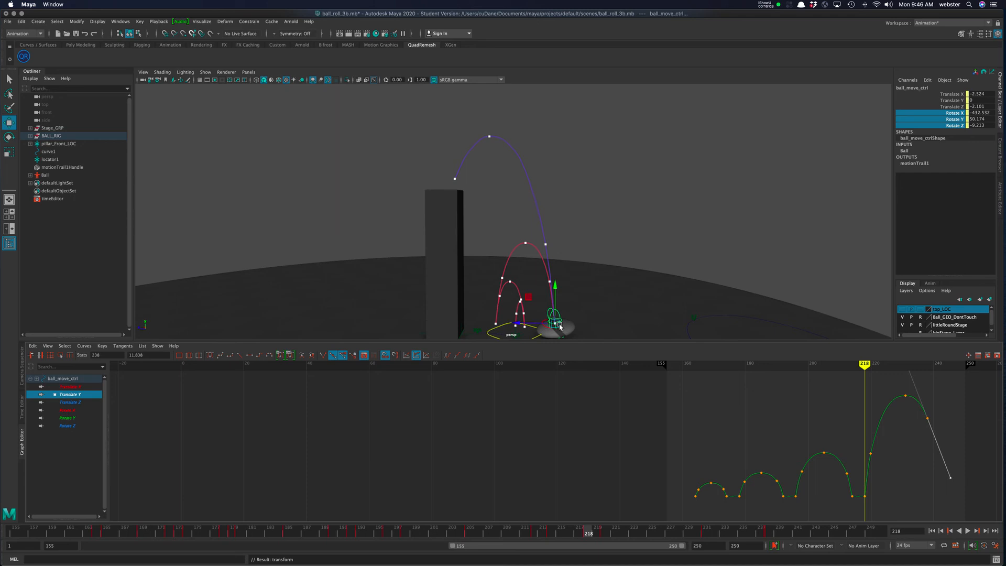
Rotate ball_deform_rotate_ctrl at frame 213 to about -462, -17 and -36 in X, Y and Z, and key these channels
mouse_move(876, 362)
mouse_down()
mouse_move(839, 362)
mouse_move(852, 363)
mouse_up()
key(alt+comma)
alt+drag(669, 272, 584, 214)
alt+right_drag(584, 214, 623, 214)
alt+drag(565, 224, 548, 220)
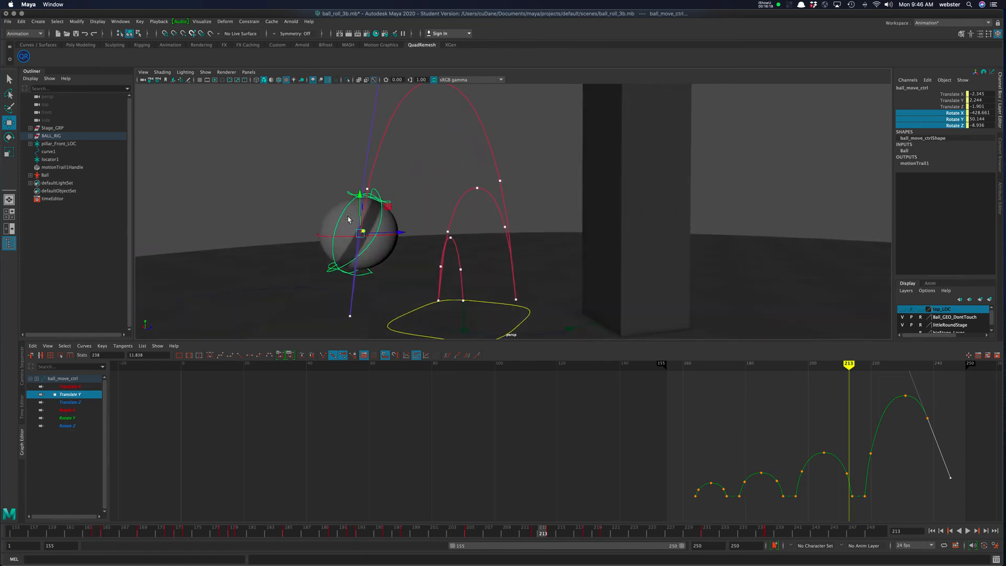
click(413, 195)
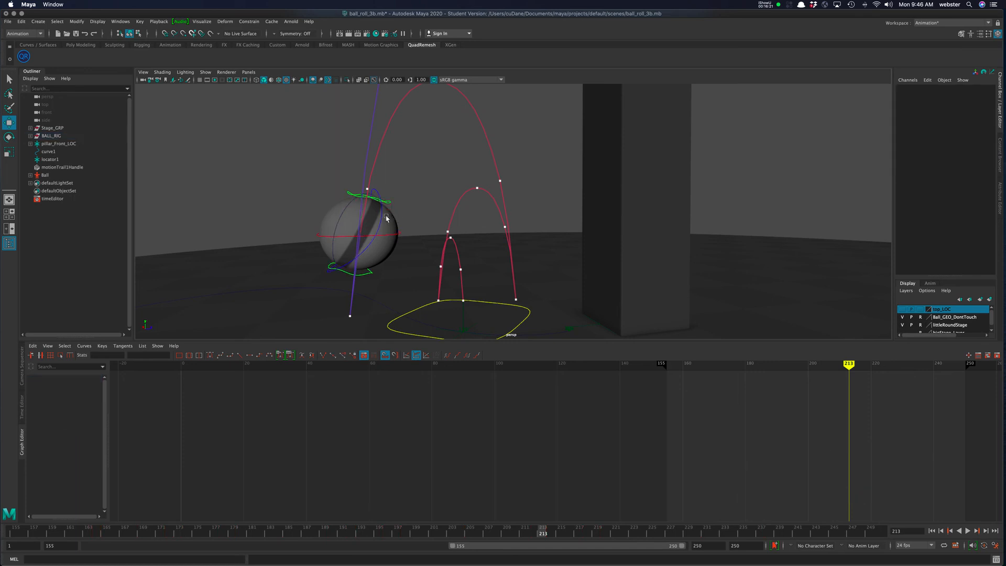
click(347, 209)
key(e)
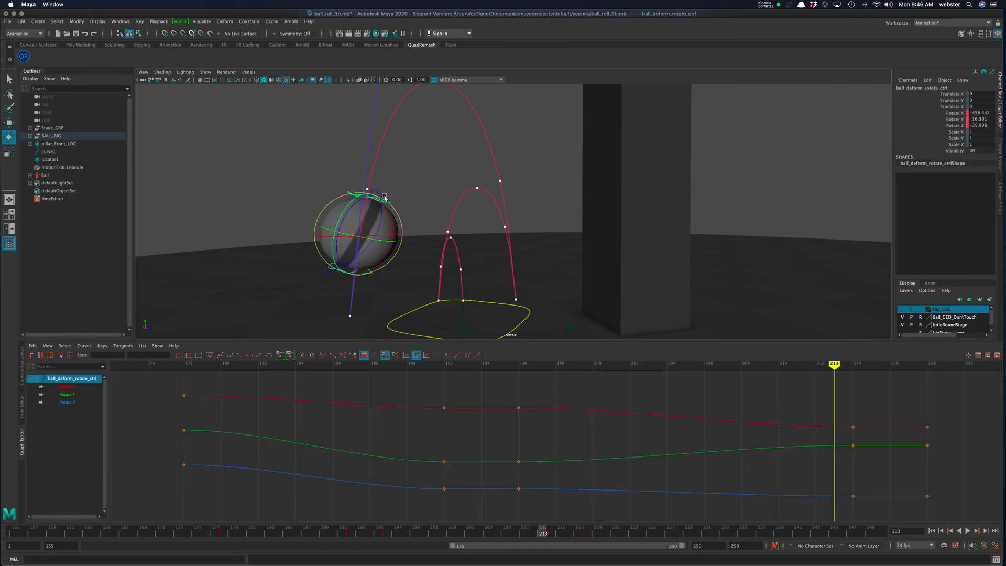
drag(395, 208, 455, 212)
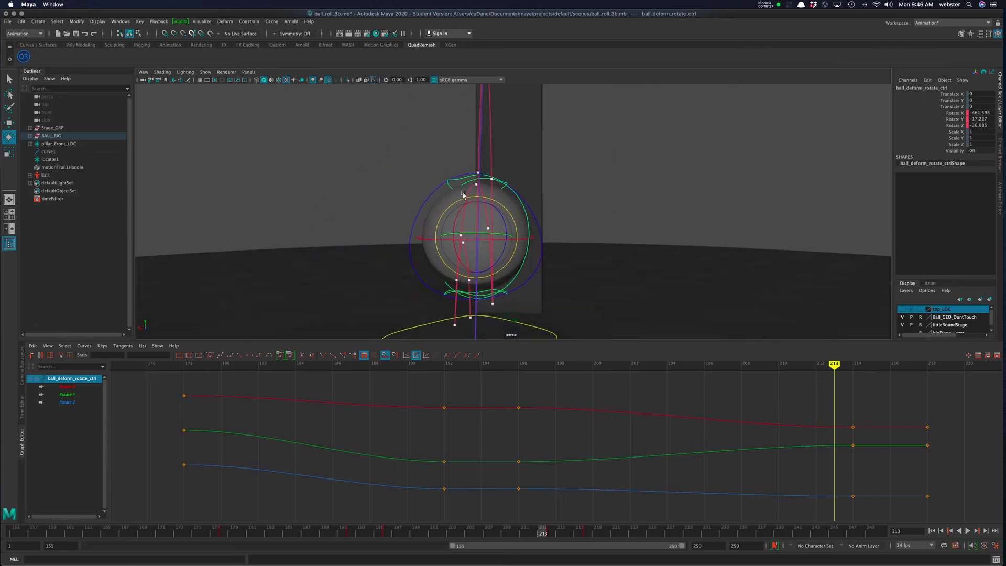
alt+drag(569, 207, 667, 184)
drag(959, 113, 959, 126)
right_click(959, 126)
click(949, 137)
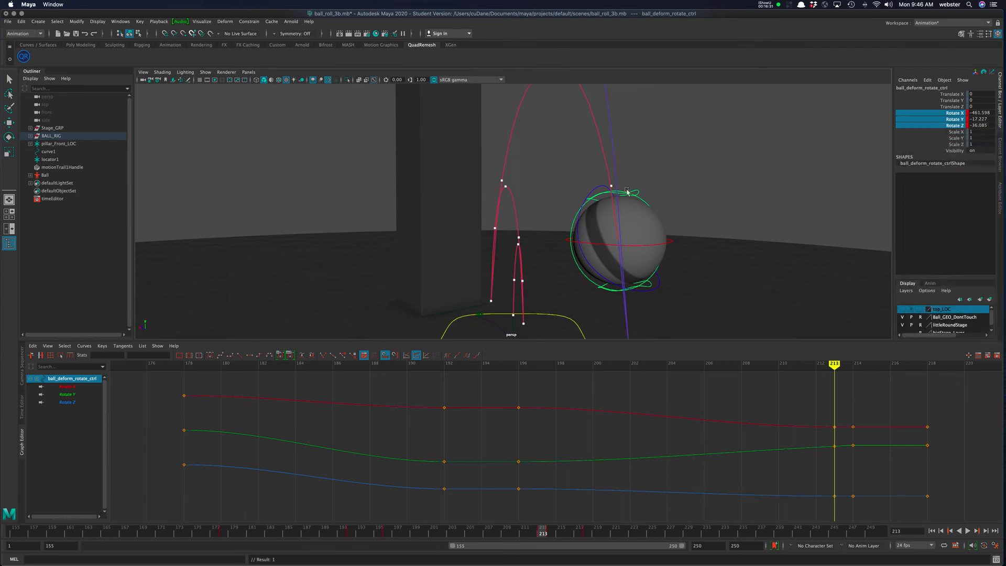
alt+drag(649, 190, 726, 200)
alt+right_drag(726, 199, 645, 181)
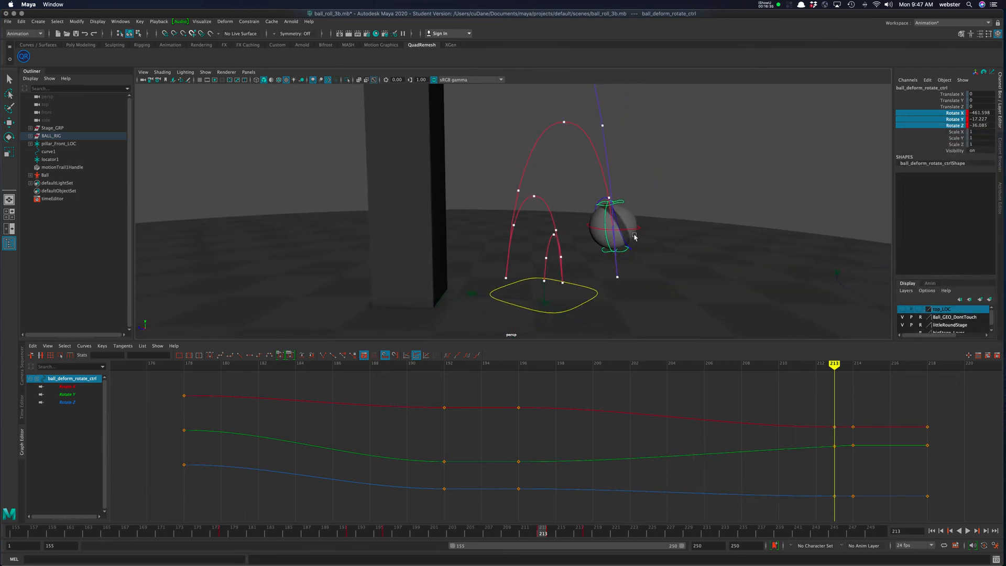
alt+drag(625, 263, 592, 252)
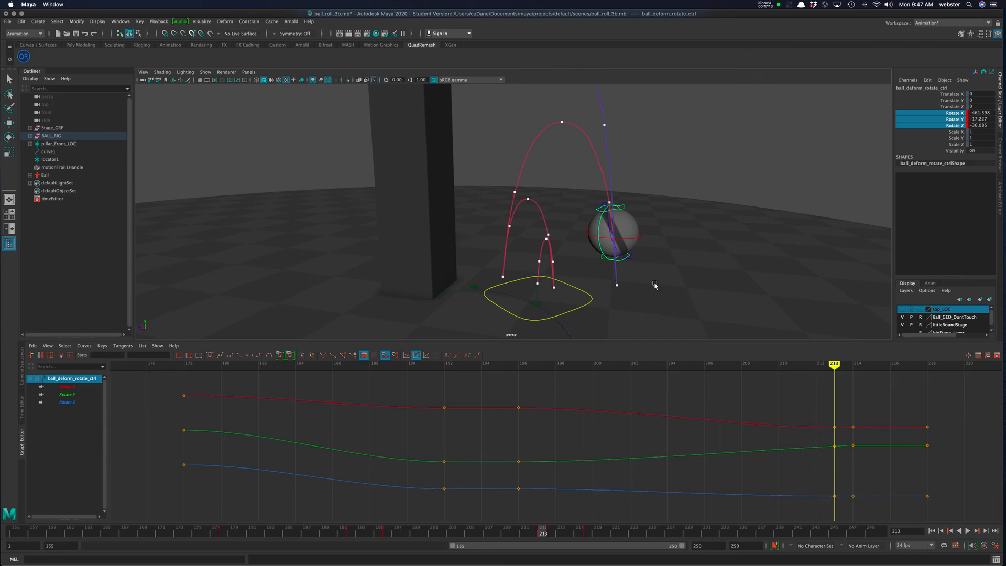
click(765, 6)
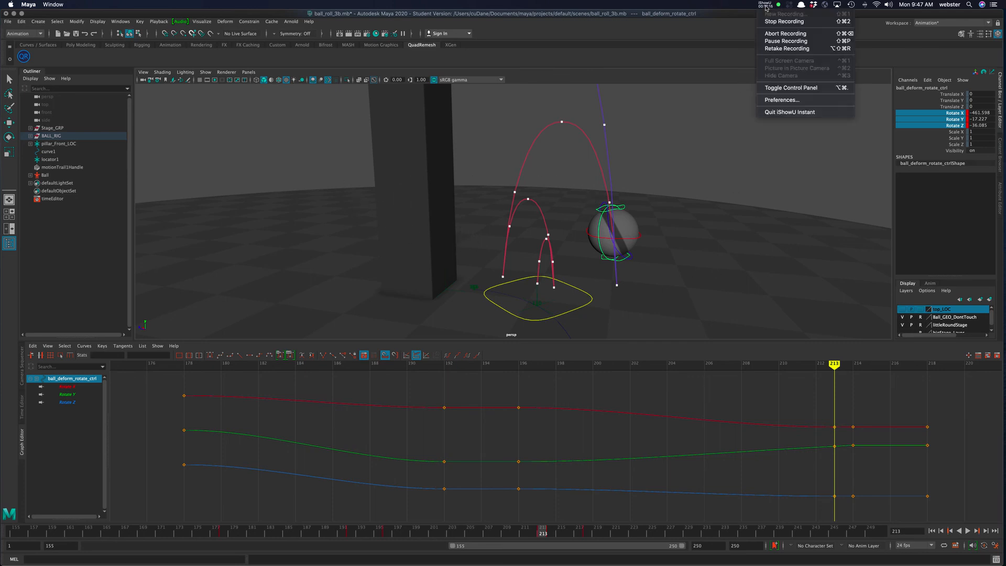